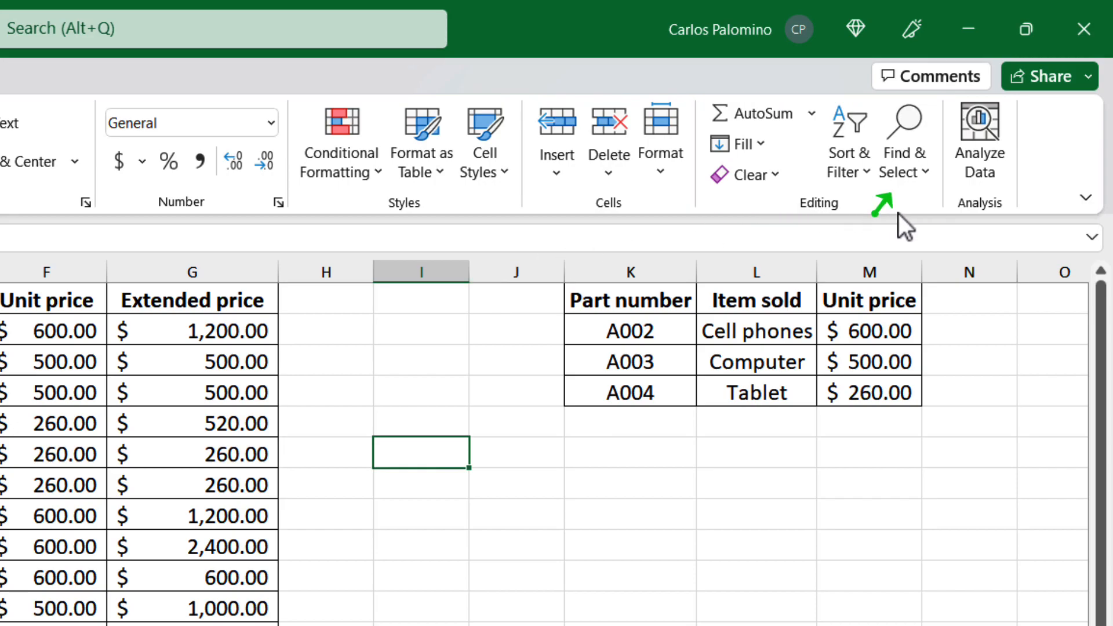
{"action": "left_click", "coordinate": [916, 168]}
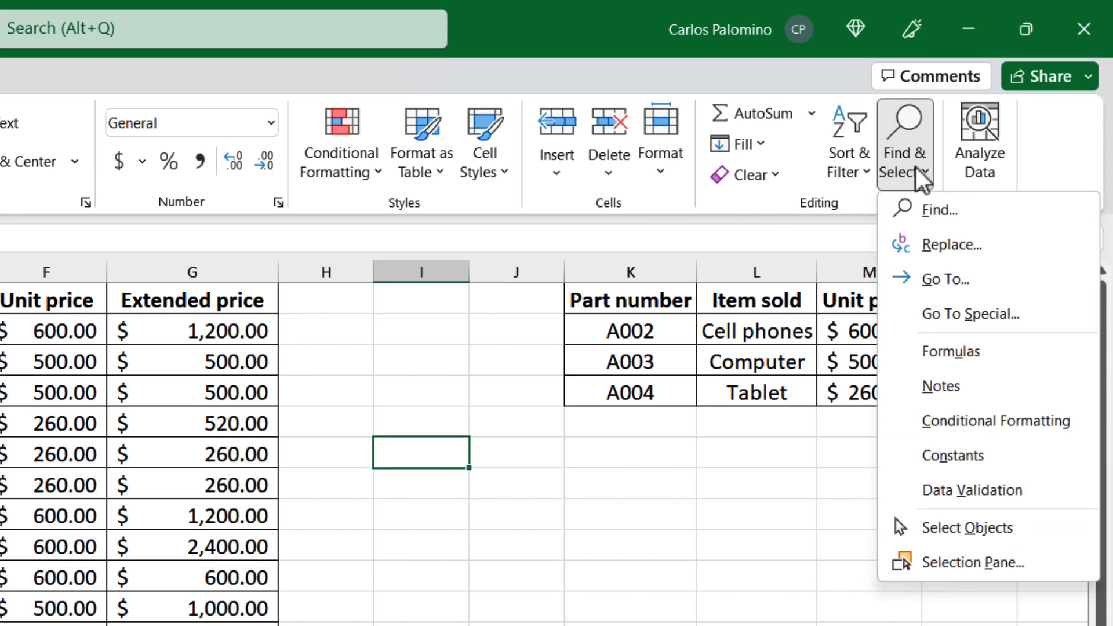
{"action": "left_click", "coordinate": [1012, 327]}
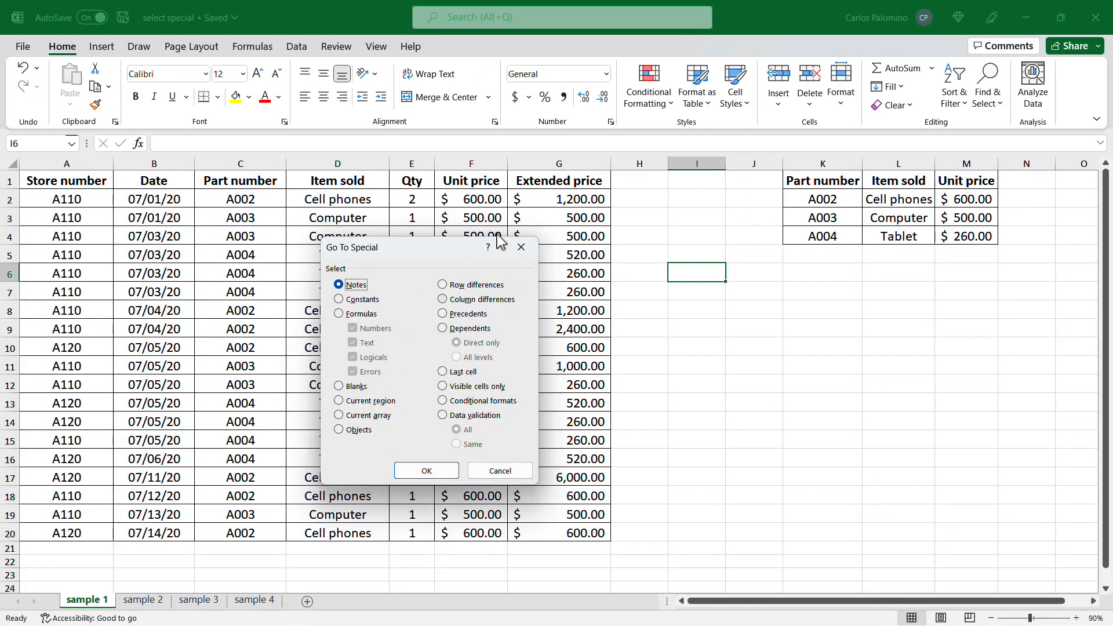
{"action": "left_click", "coordinate": [489, 473]}
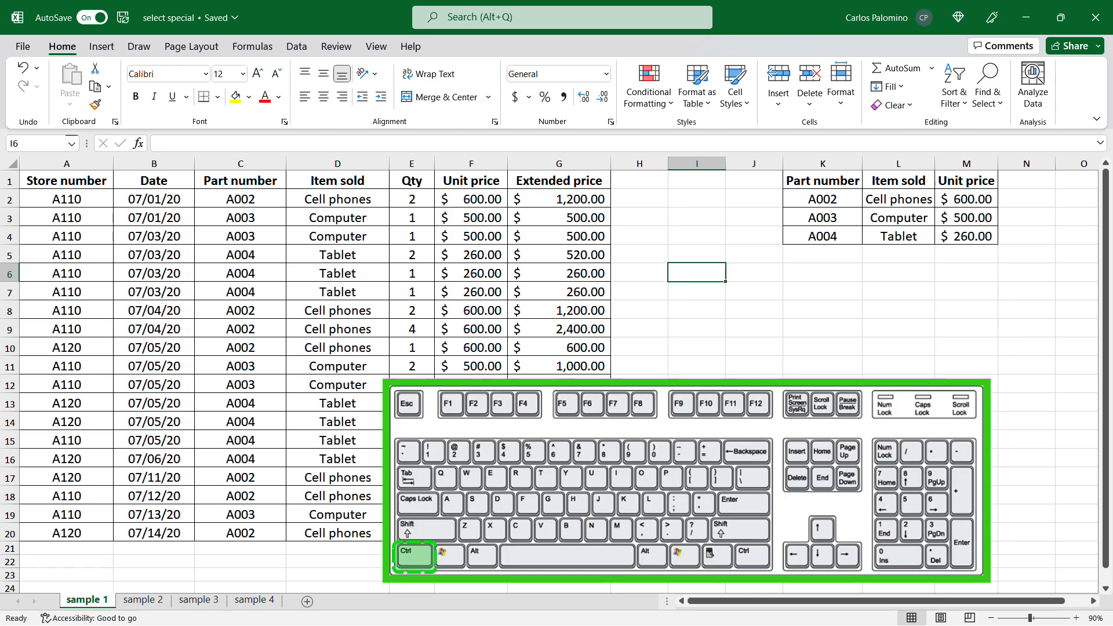
Select every cell on the sheet that holds a number constant with Go To Special, excluding text, logicals and errors.
{"action": "key", "text": "ctrl+g"}
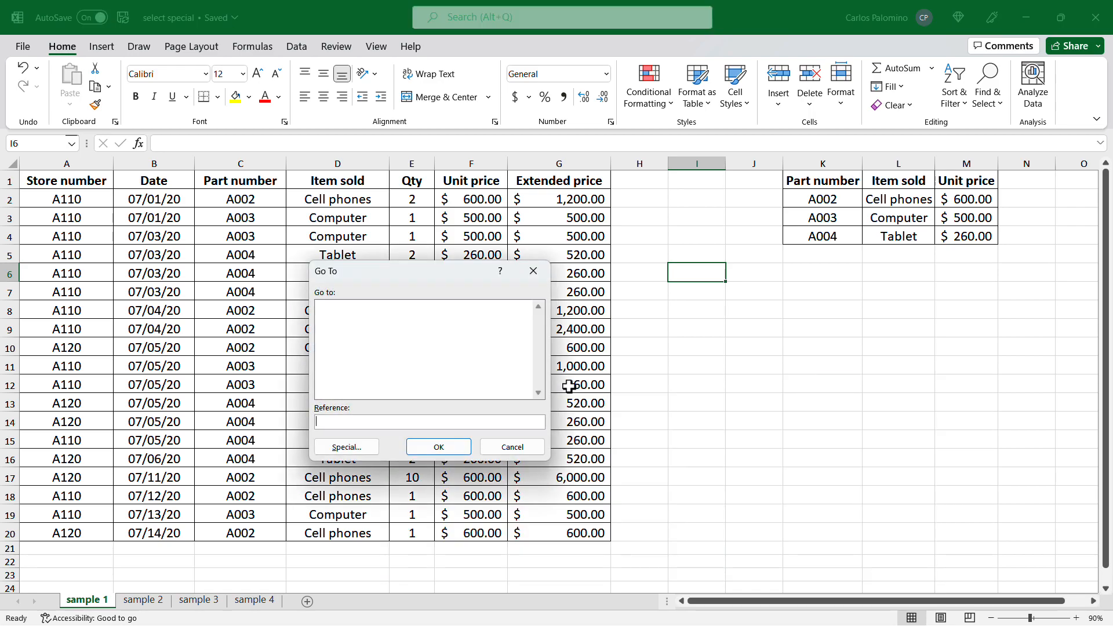
{"action": "left_click", "coordinate": [346, 447]}
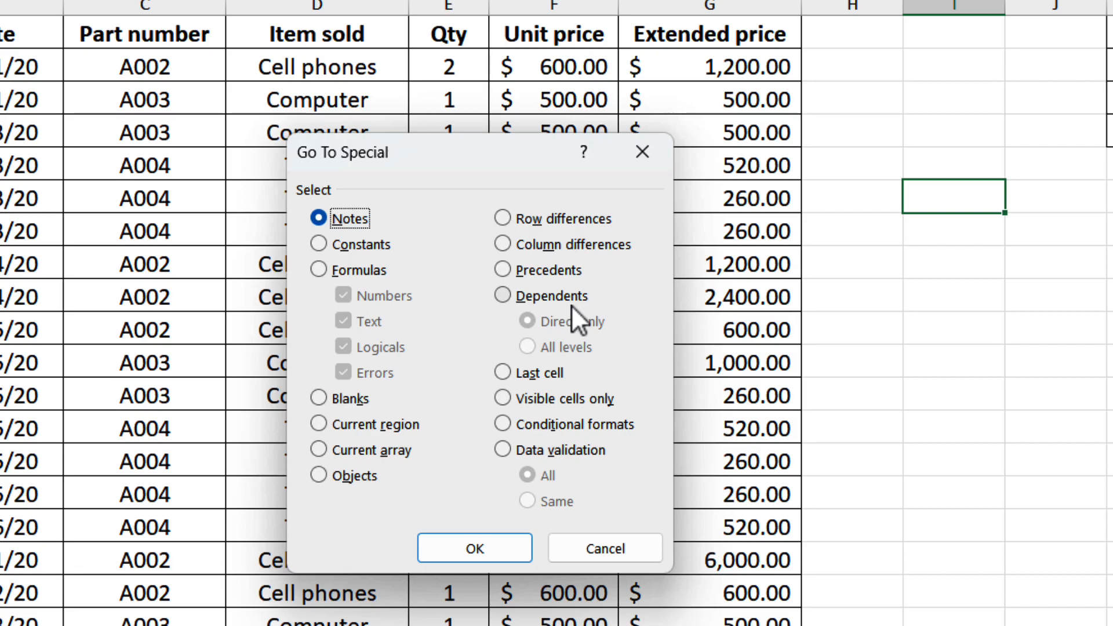
{"action": "left_click", "coordinate": [321, 245]}
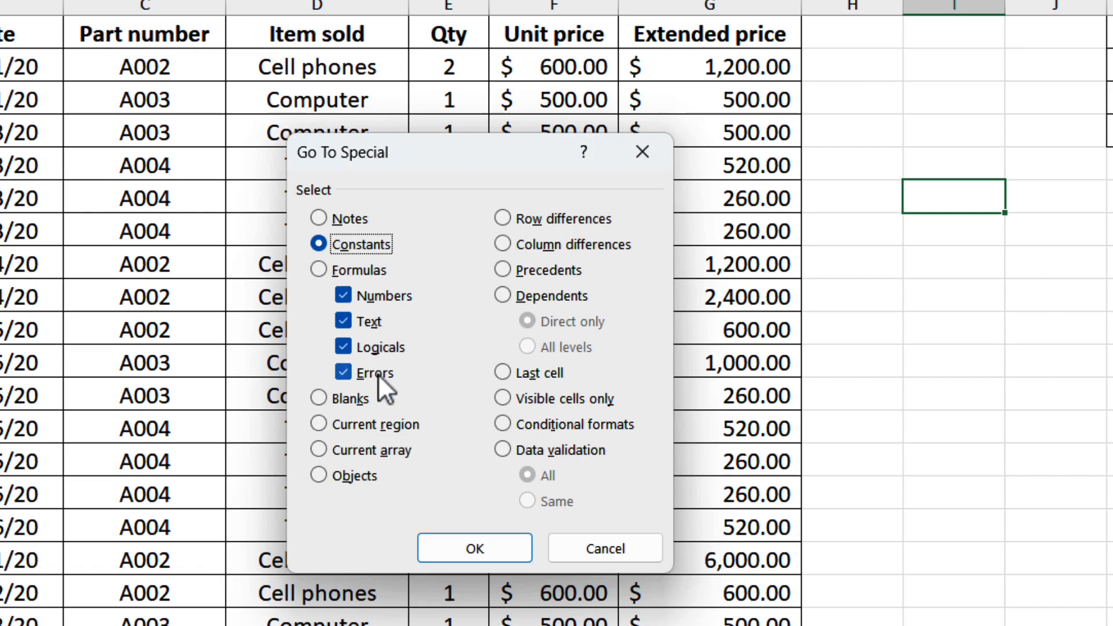
{"action": "left_click", "coordinate": [345, 373]}
{"action": "left_click", "coordinate": [343, 347]}
{"action": "left_click", "coordinate": [343, 322]}
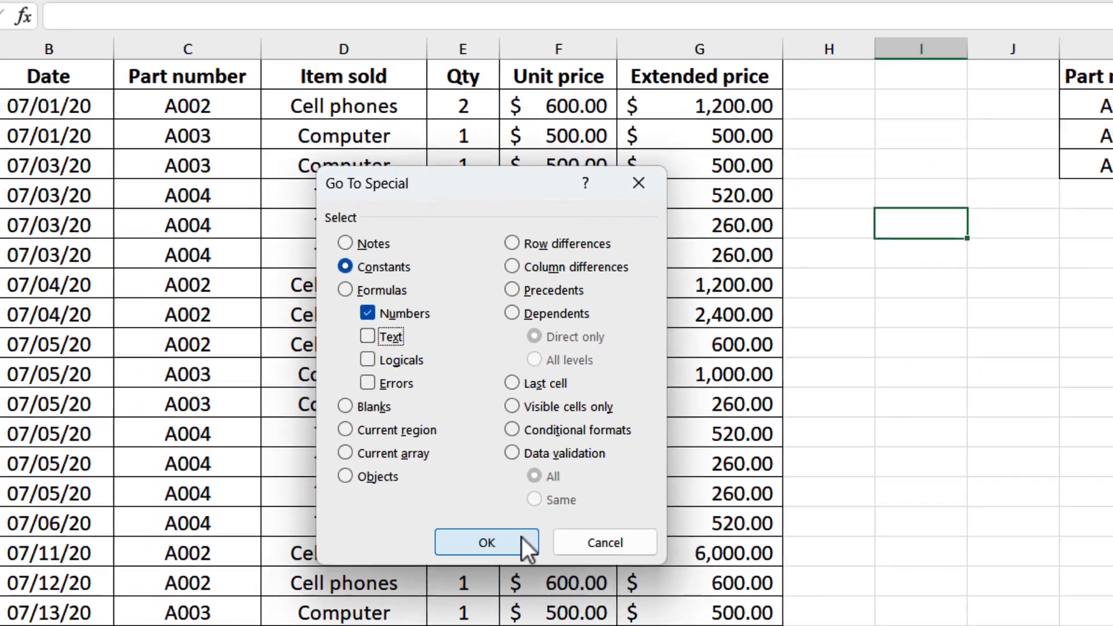
{"action": "left_click", "coordinate": [519, 549]}
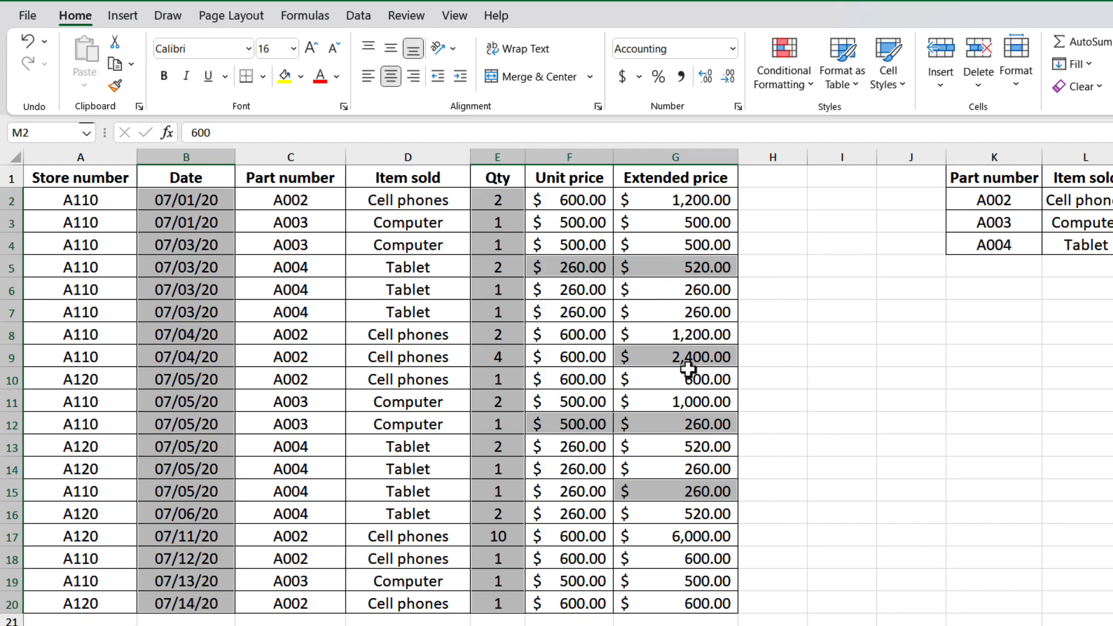
Clear the selection and inspect the contents of the Extended price cells down to G5.
{"action": "left_click", "coordinate": [782, 348]}
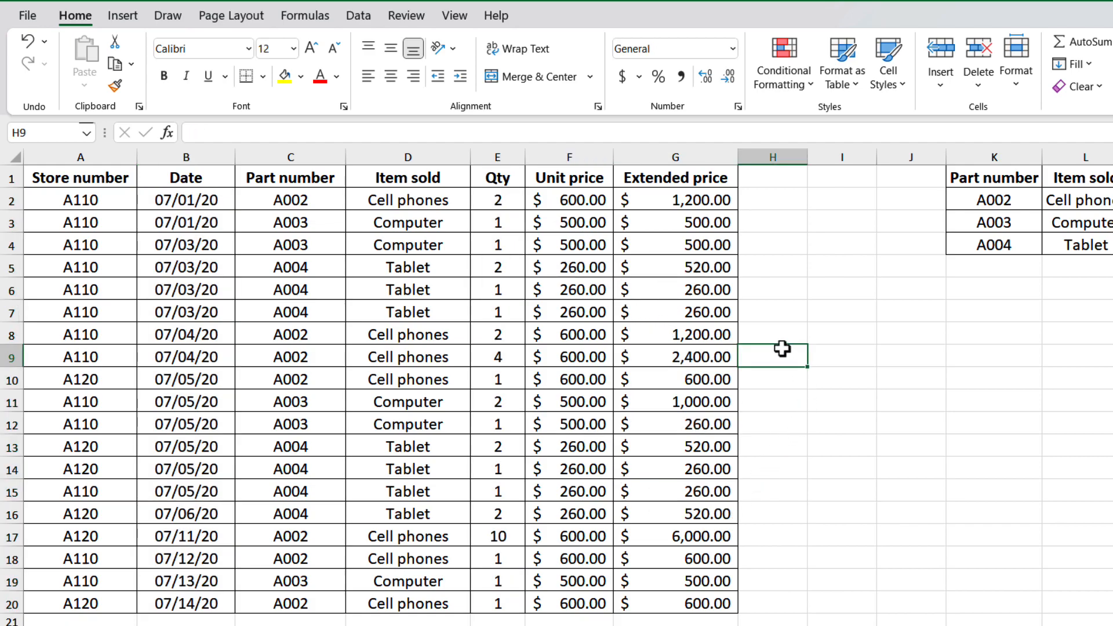
{"action": "left_click", "coordinate": [691, 231]}
{"action": "left_click", "coordinate": [694, 264]}
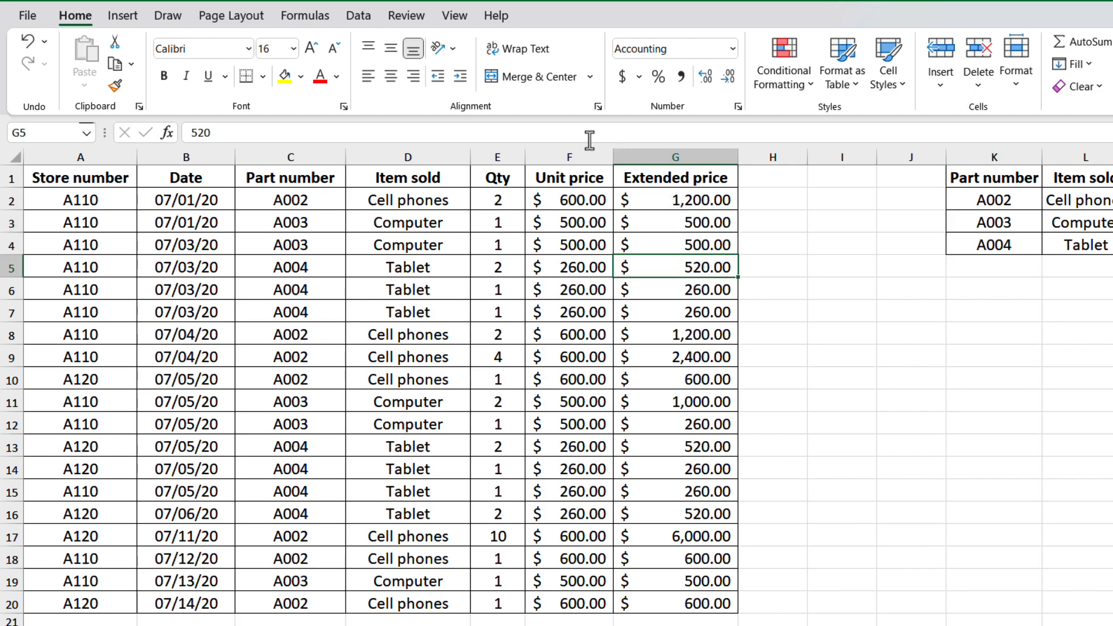
Select only the number constants in the Unit price and Extended price columns with Go To Special and fill them yellow.
{"action": "left_click_drag", "start_coordinate": [587, 161], "coordinate": [640, 183]}
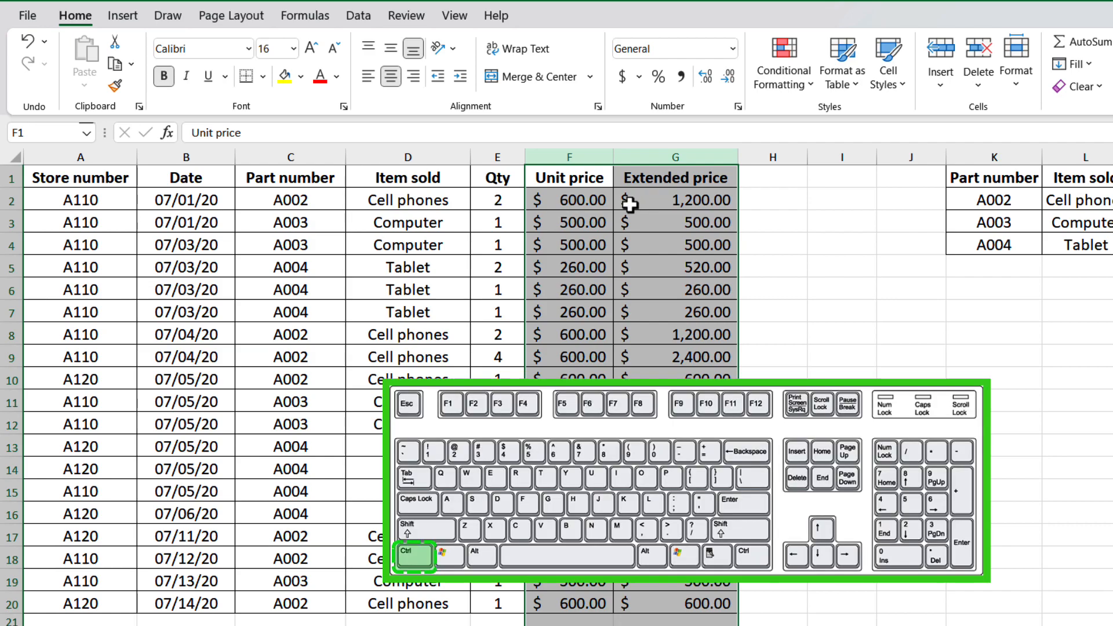
{"action": "key", "text": "ctrl+g"}
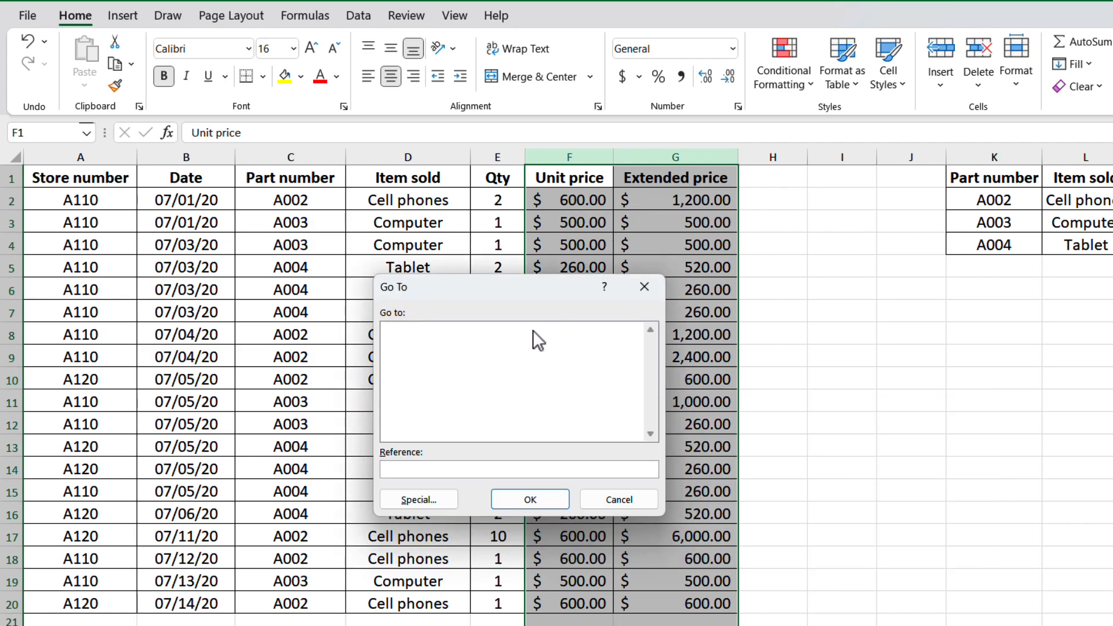
{"action": "left_click", "coordinate": [419, 498]}
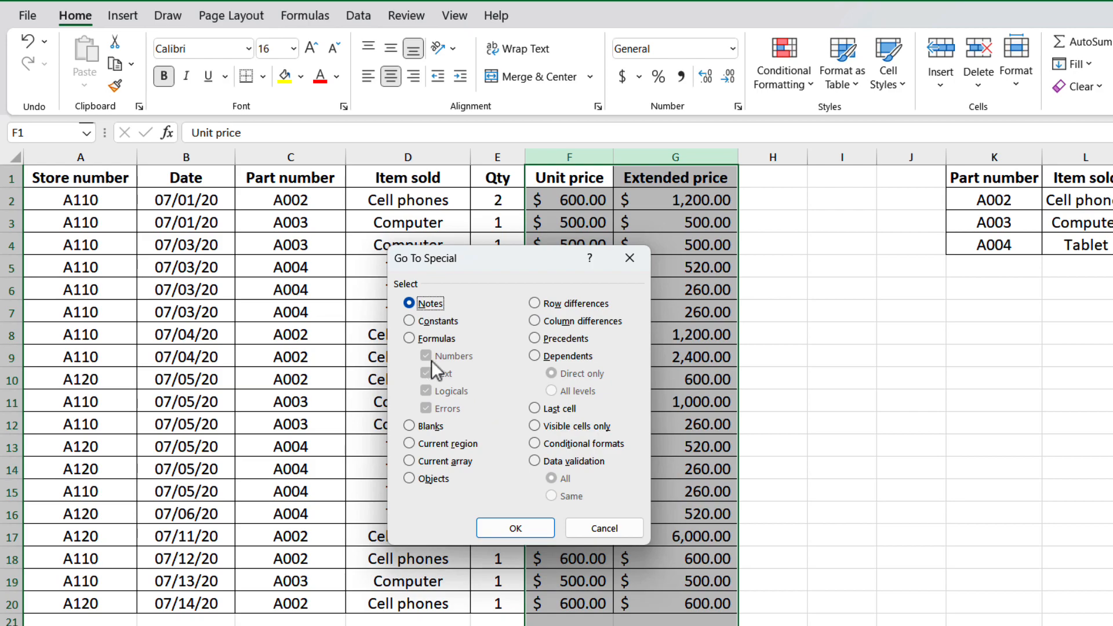
{"action": "left_click", "coordinate": [436, 328]}
{"action": "left_click", "coordinate": [426, 409]}
{"action": "left_click", "coordinate": [425, 391]}
{"action": "left_click", "coordinate": [426, 374]}
{"action": "left_click", "coordinate": [483, 527]}
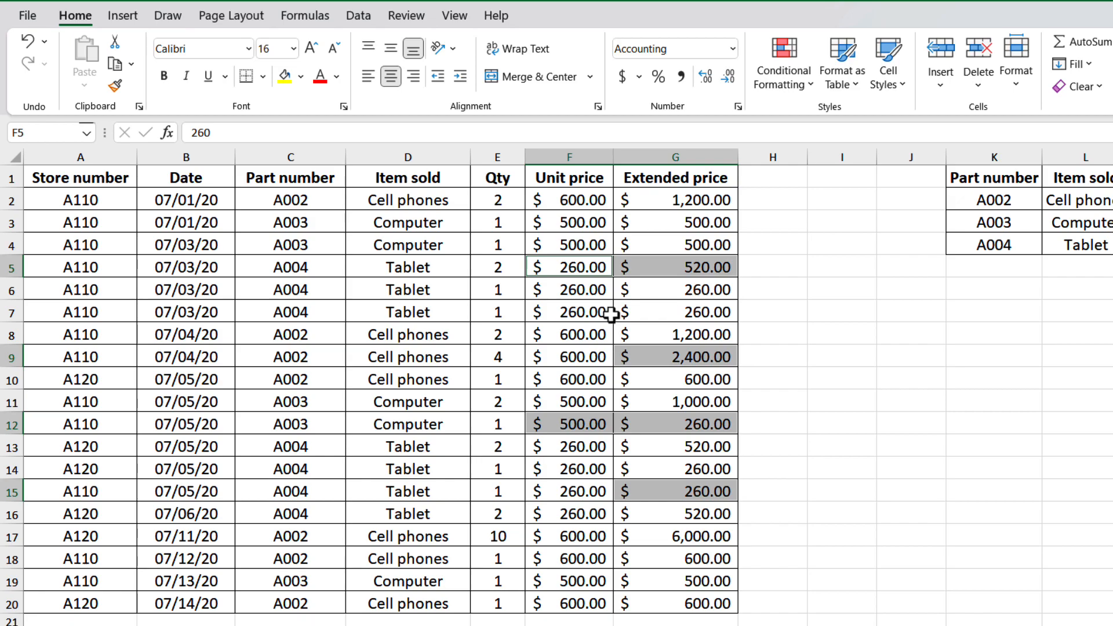
{"action": "left_click", "coordinate": [284, 76]}
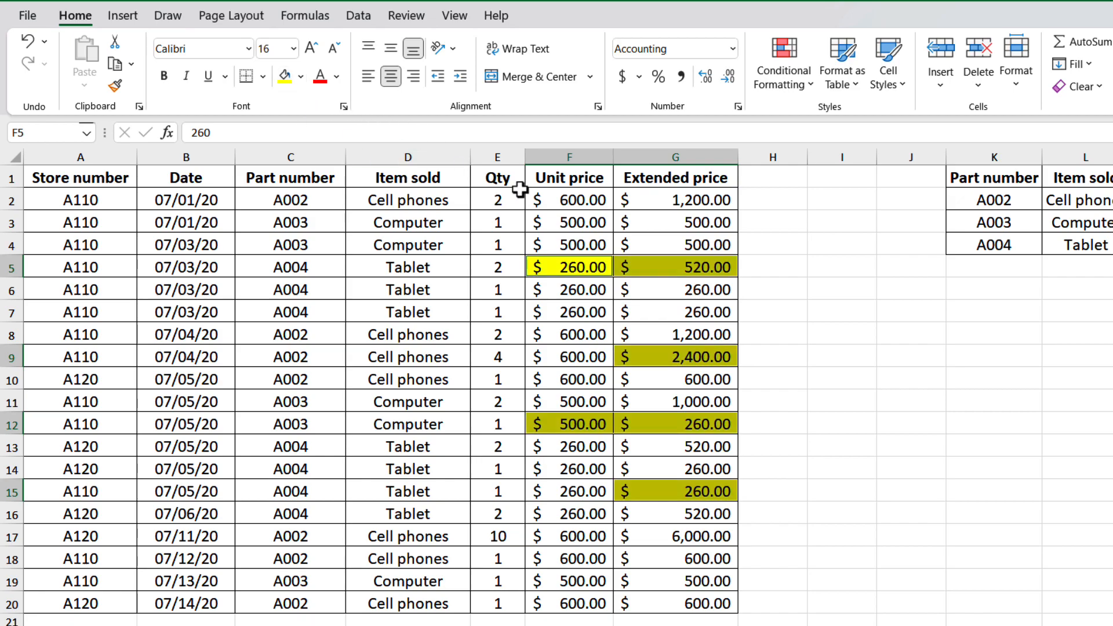
{"action": "left_click", "coordinate": [778, 335]}
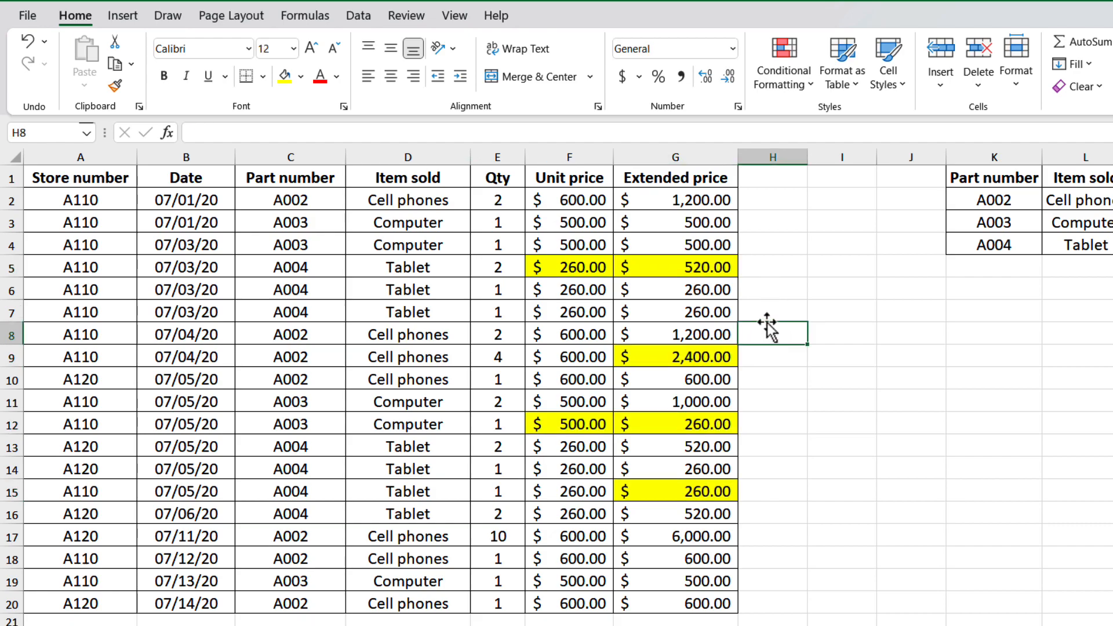
Copy the XLOOKUP formula from F4 into the highlighted Unit price cells F5 and F12.
{"action": "left_click", "coordinate": [581, 253]}
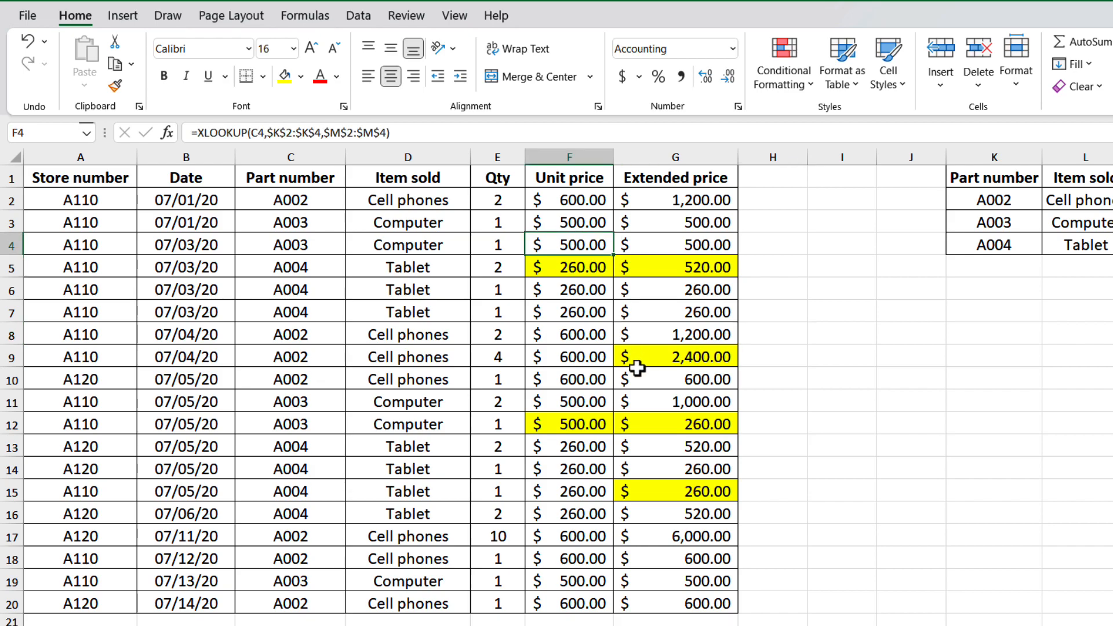
{"action": "key", "text": "ctrl+c"}
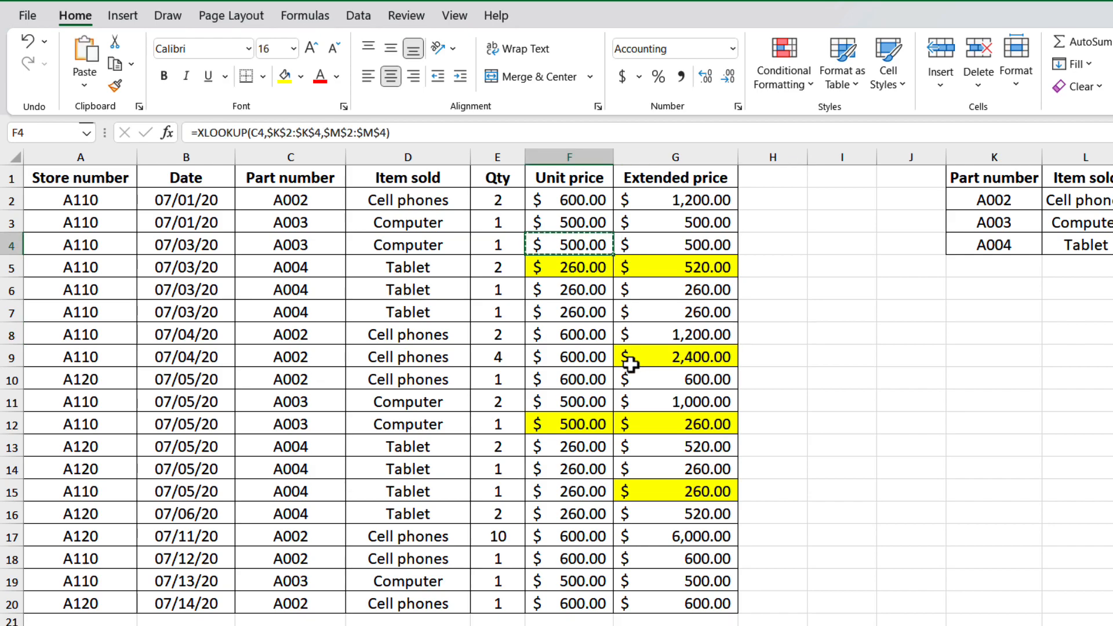
{"action": "left_click", "coordinate": [588, 264]}
{"action": "key", "text": "ctrl+v"}
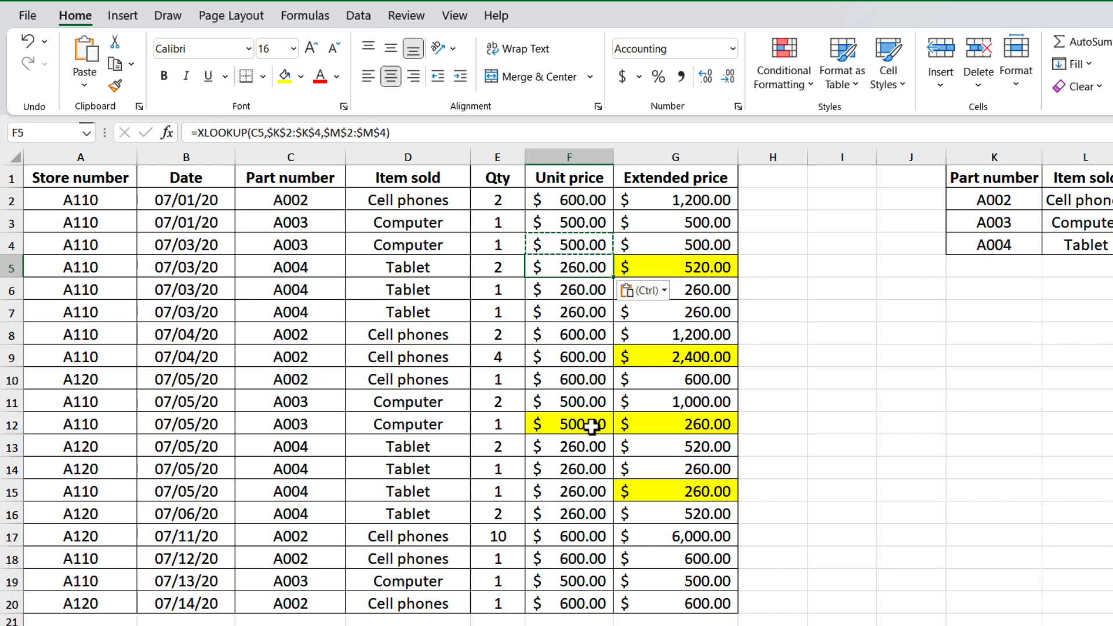
{"action": "left_click", "coordinate": [579, 423]}
{"action": "key", "text": "ctrl+v"}
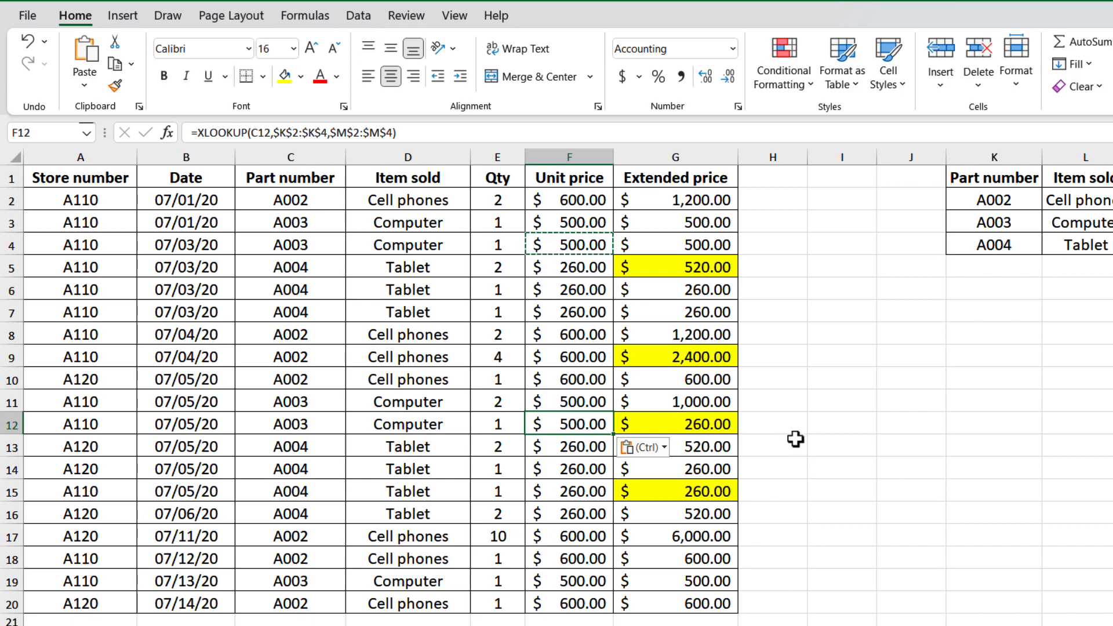
Select only the number constants in the Extended price column with Go To Special, excluding text, logicals and errors.
{"action": "left_click", "coordinate": [708, 155]}
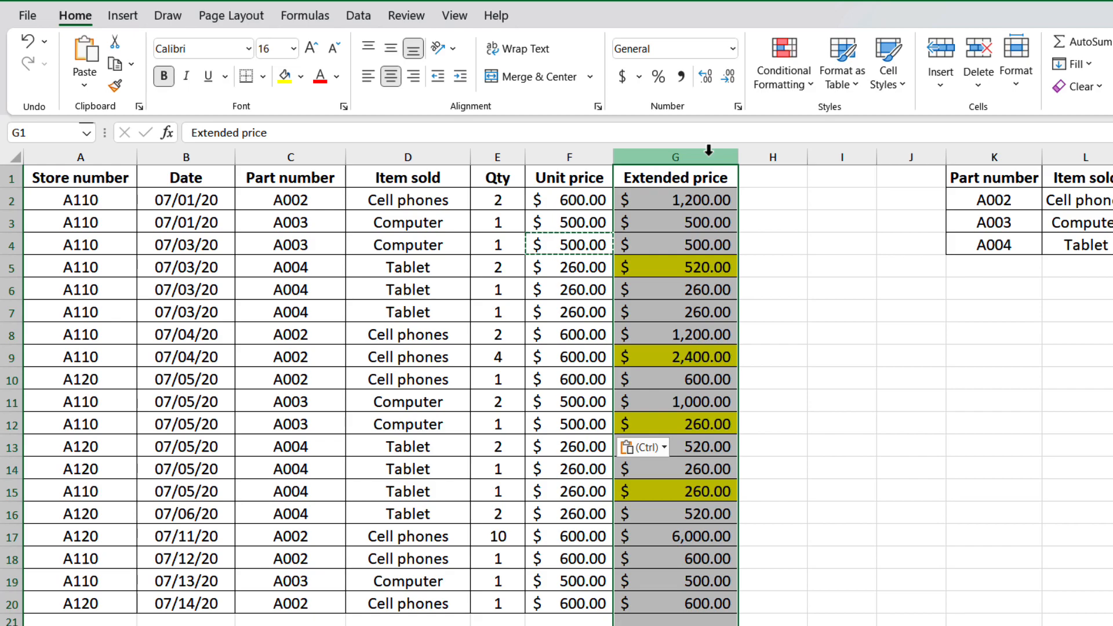
{"action": "key", "text": "ctrl+g"}
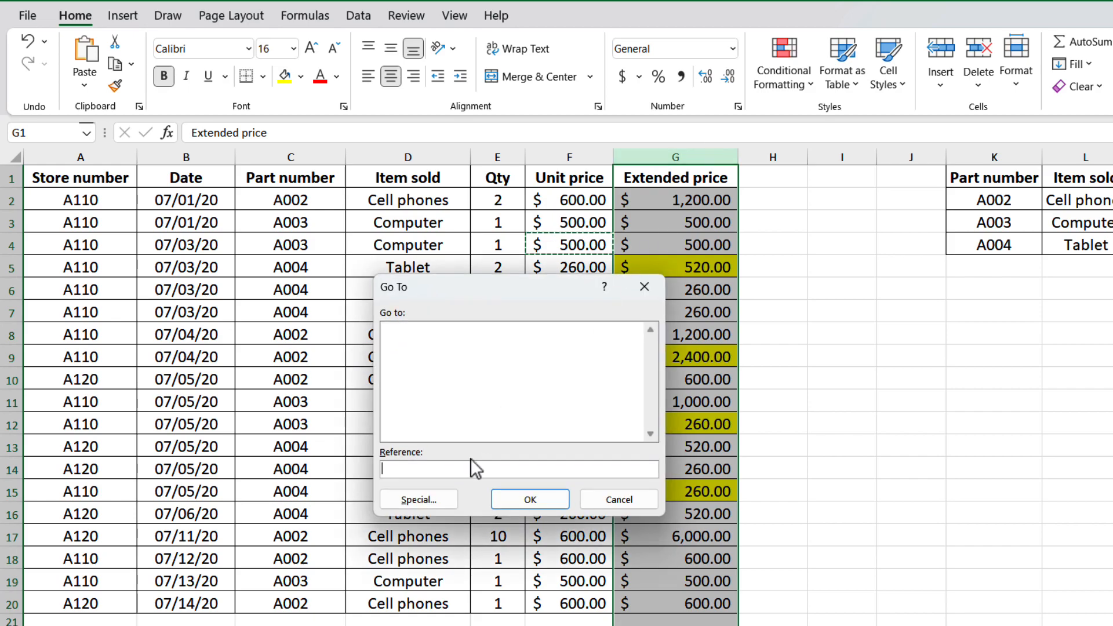
{"action": "left_click", "coordinate": [441, 497]}
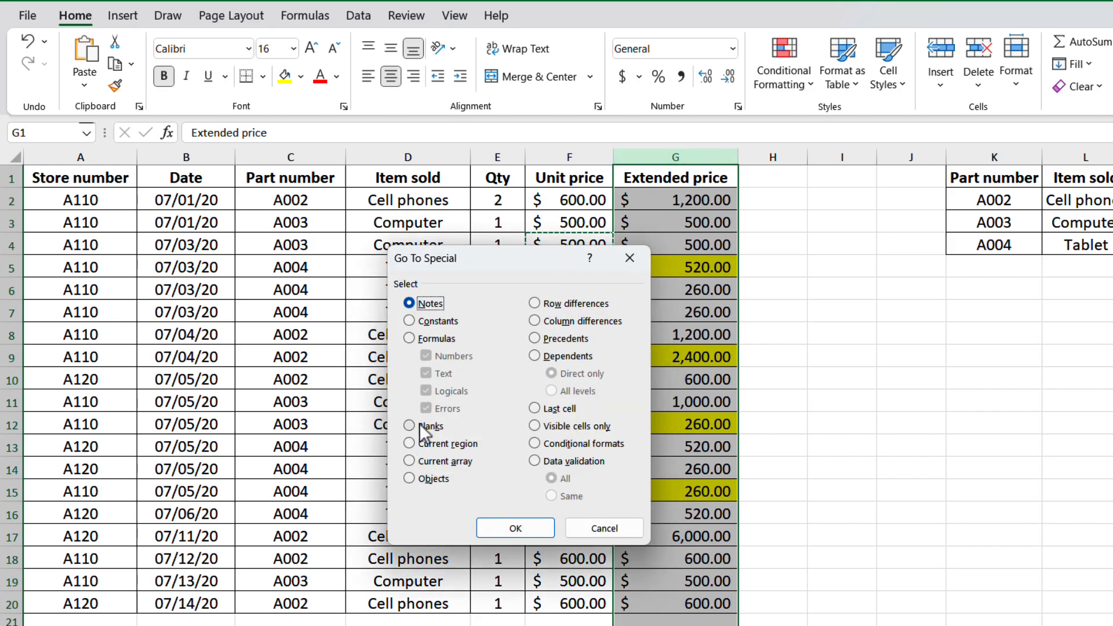
{"action": "left_click", "coordinate": [437, 317]}
{"action": "left_click", "coordinate": [424, 403]}
{"action": "left_click", "coordinate": [422, 385]}
{"action": "left_click", "coordinate": [425, 372]}
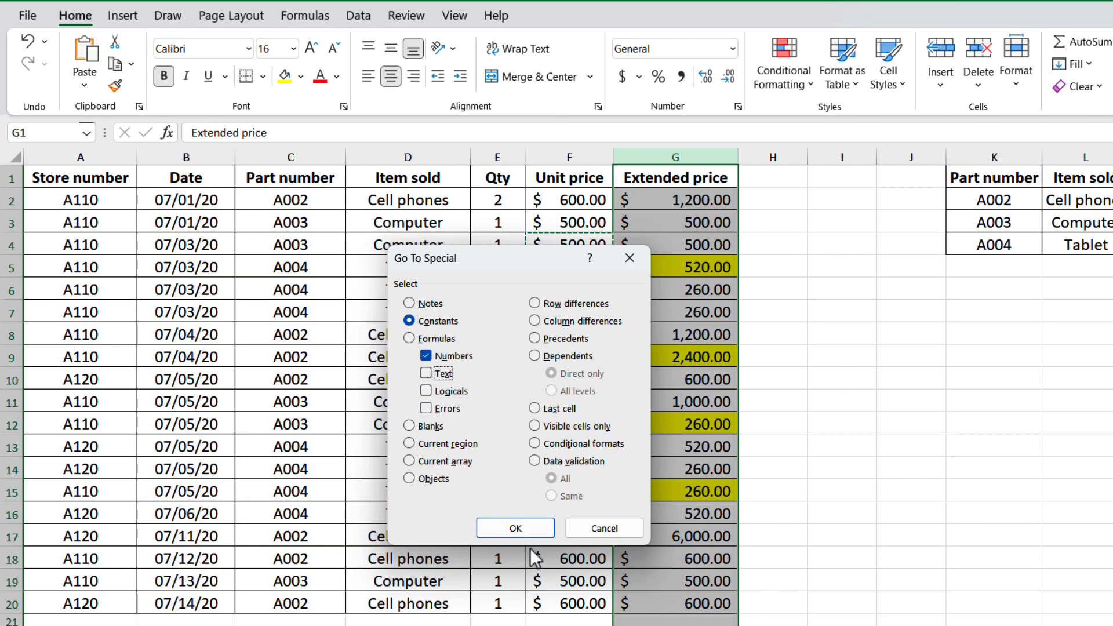
{"action": "left_click", "coordinate": [516, 528]}
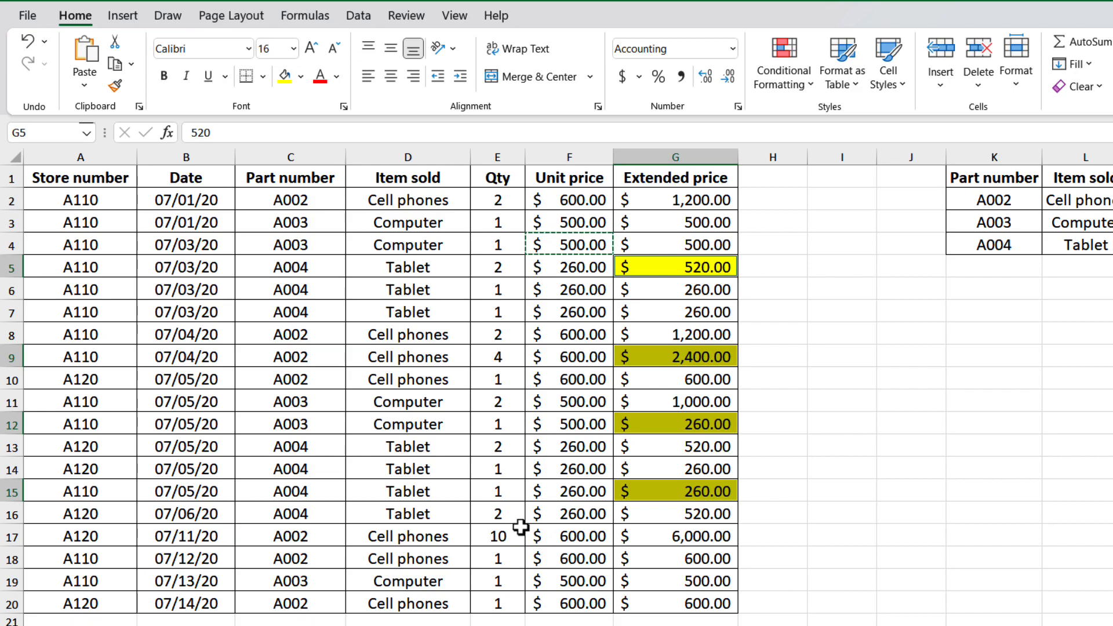
Enter the formula =E5*F5 into all selected Extended price cells at once and check the resulting formulas in the highlighted cells.
{"action": "type", "text": "="}
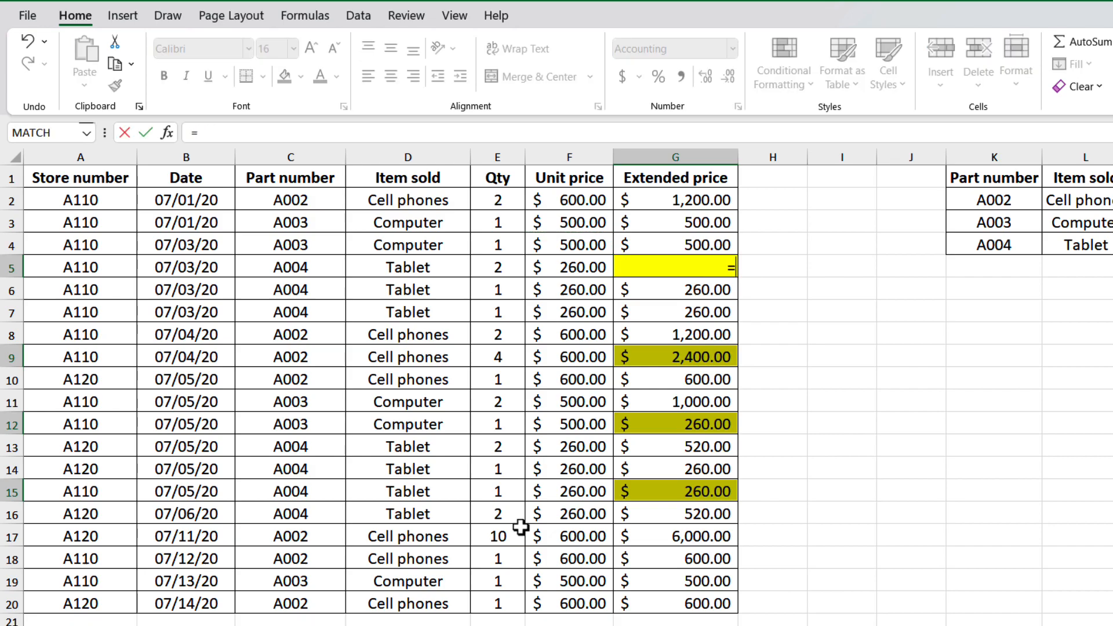
{"action": "left_click", "coordinate": [504, 267]}
{"action": "type", "text": "*"}
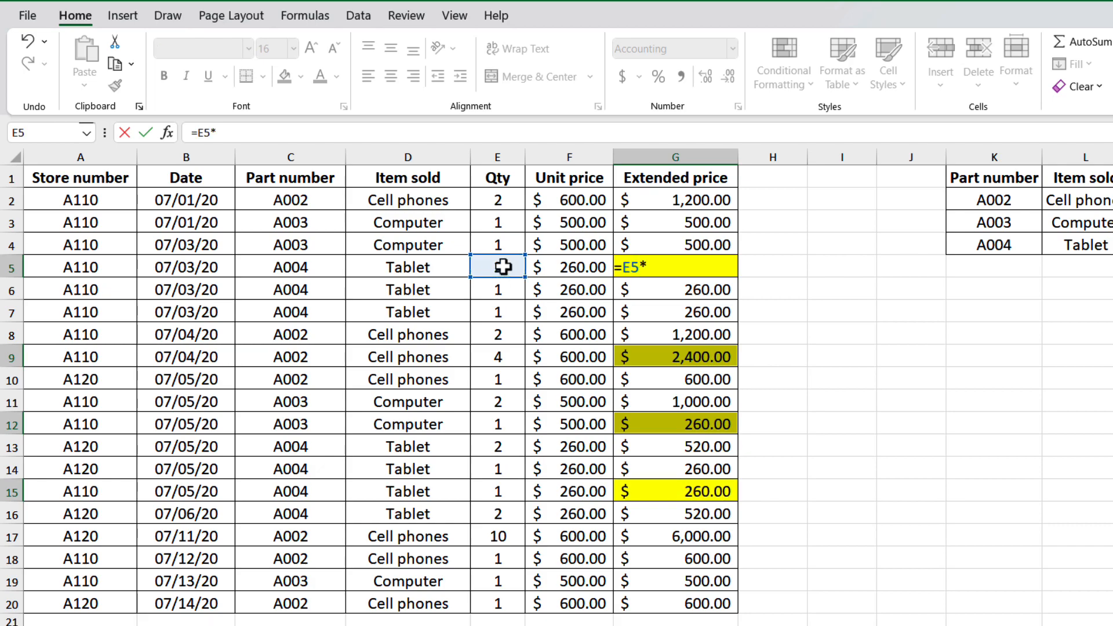
{"action": "left_click", "coordinate": [566, 267]}
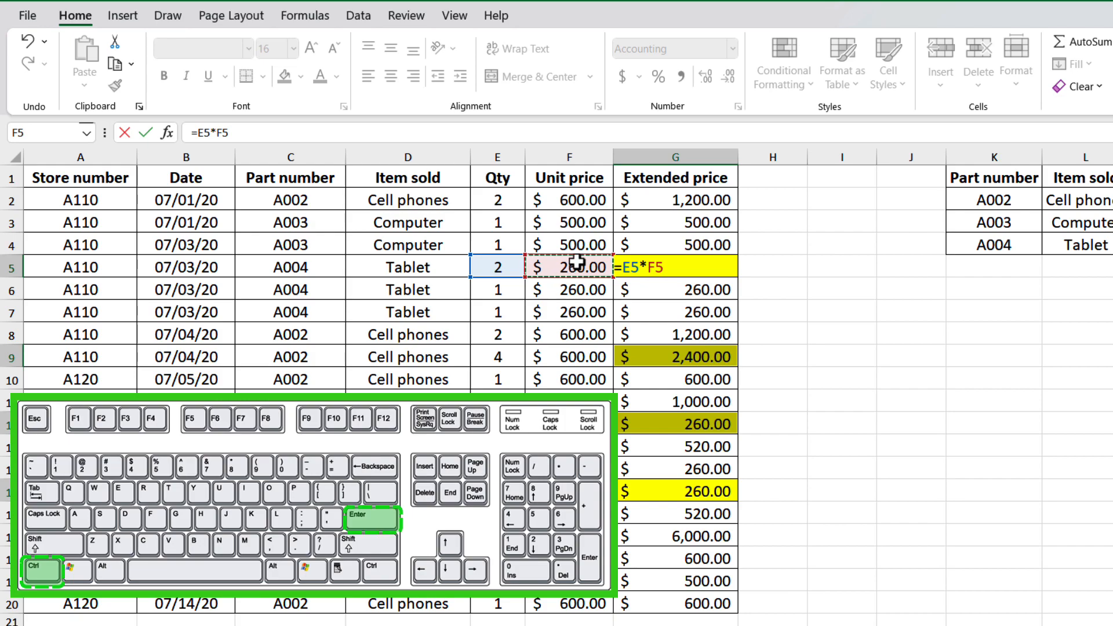
{"action": "key", "text": "ctrl+Return"}
{"action": "left_click", "coordinate": [704, 354]}
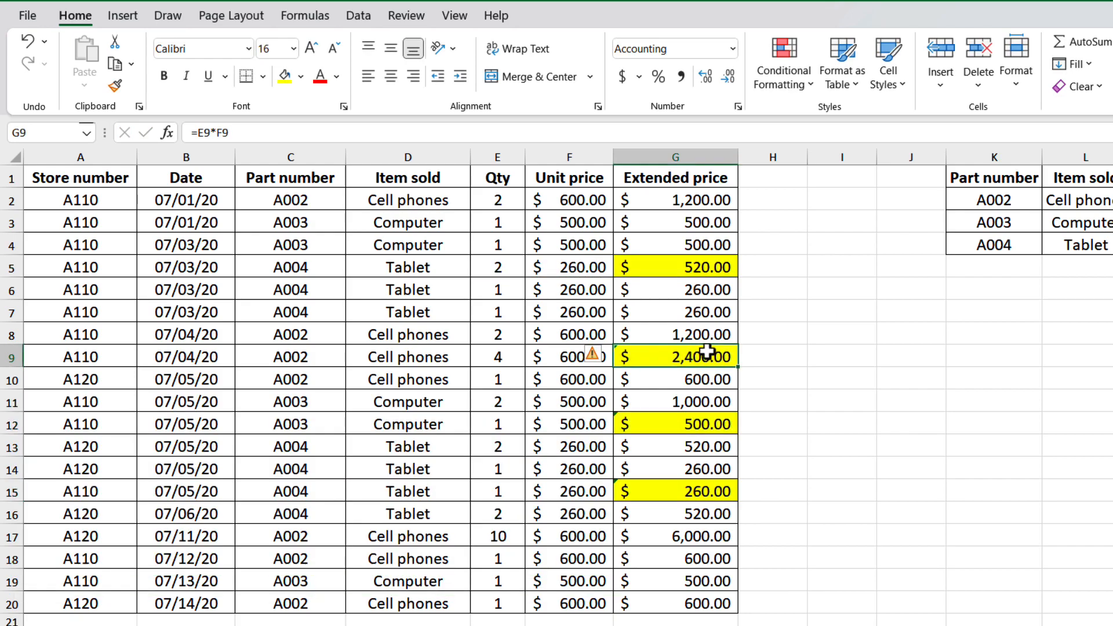
{"action": "left_click", "coordinate": [688, 418]}
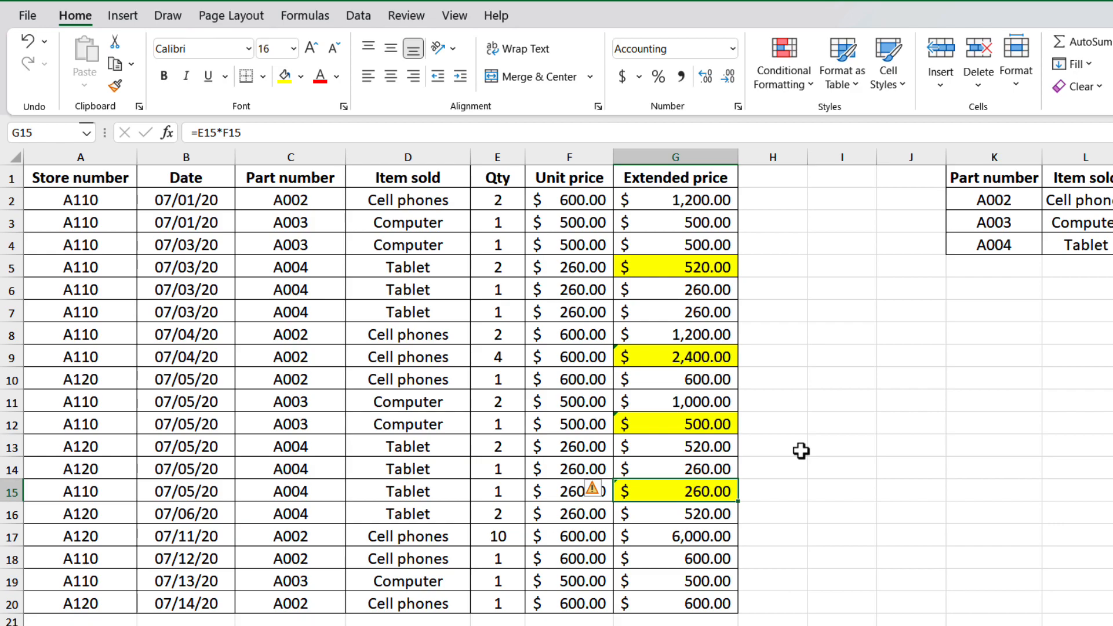
Select all cells containing formulas on the sheet with Go To Special, including numbers, text, logicals and errors.
{"action": "key", "text": "ctrl+g"}
{"action": "left_click", "coordinate": [425, 500]}
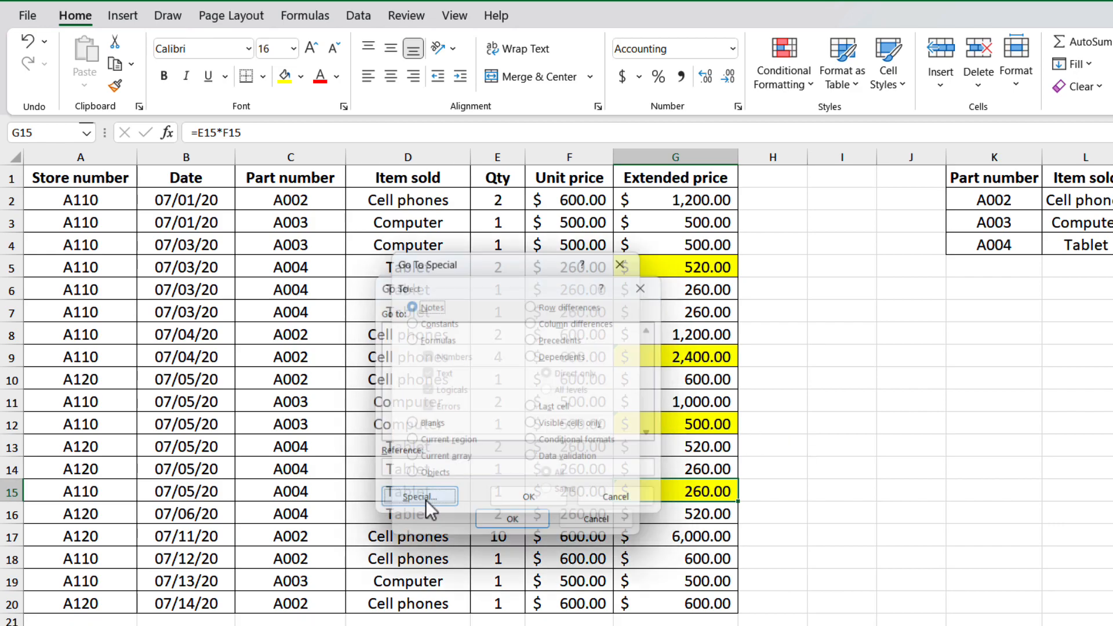
{"action": "left_click", "coordinate": [430, 340]}
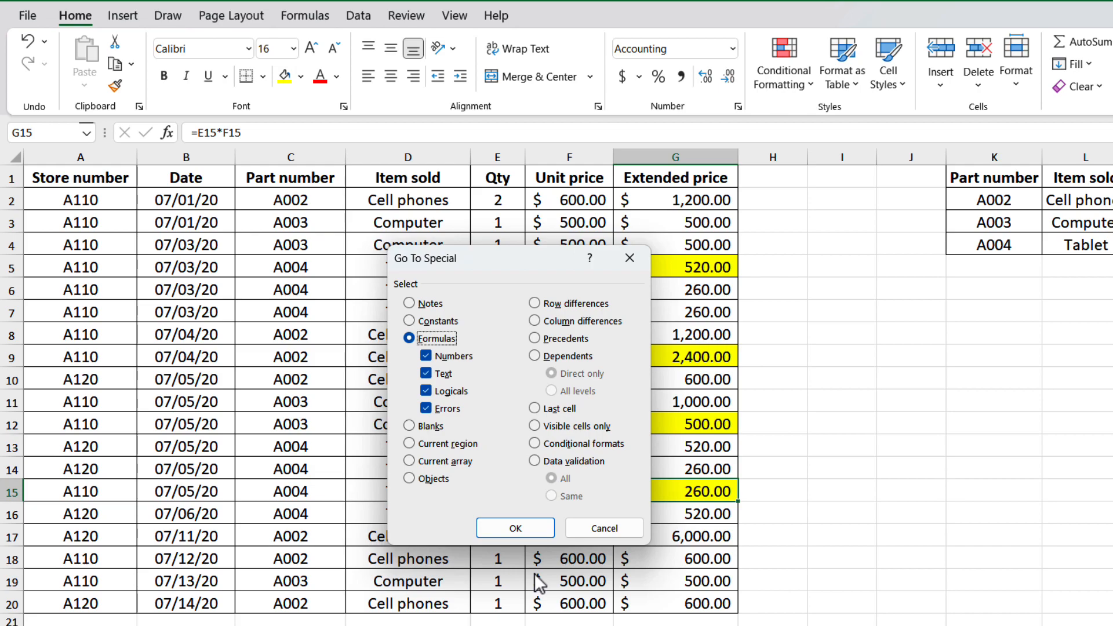
{"action": "left_click", "coordinate": [535, 533]}
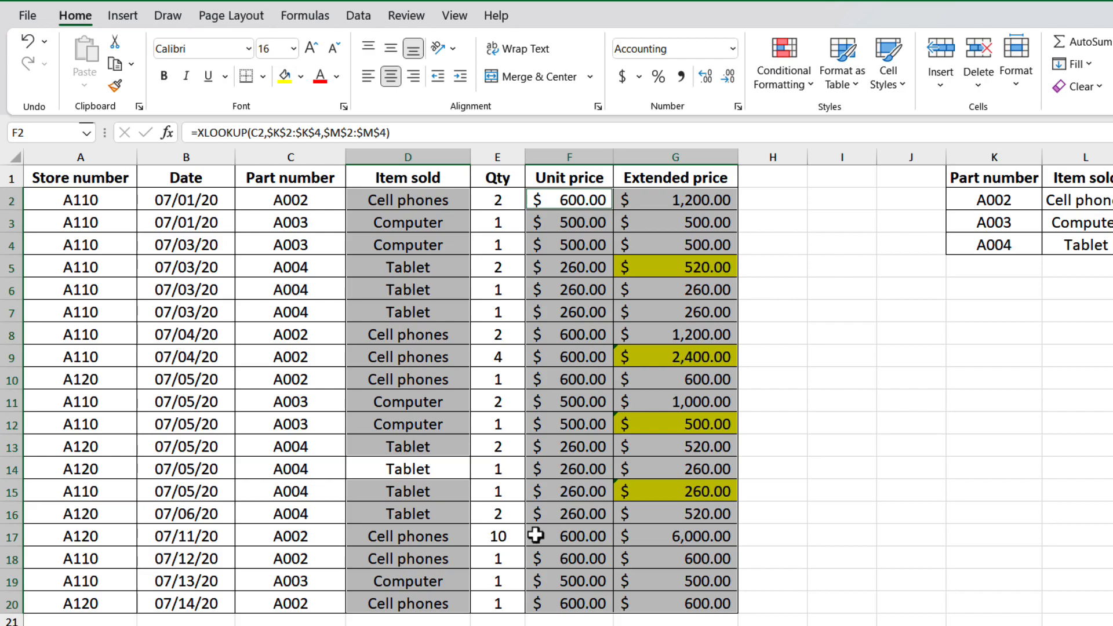
Copy the Item sold formula from D13 into D14.
{"action": "left_click", "coordinate": [393, 450]}
{"action": "key", "text": "ctrl+c"}
{"action": "key", "text": "Down"}
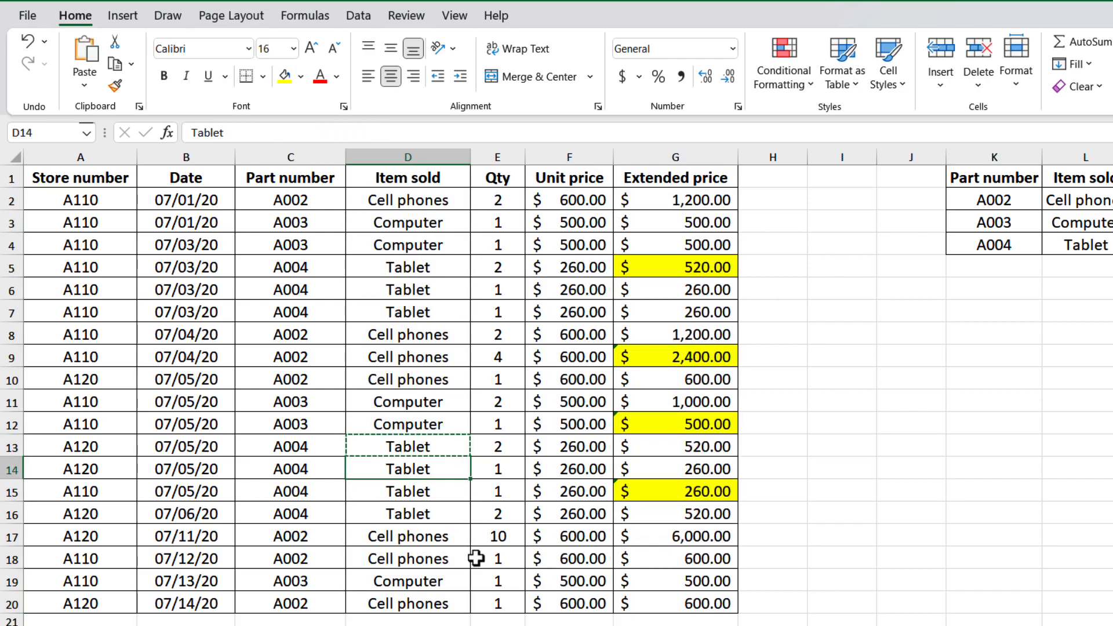
{"action": "key", "text": "ctrl+v"}
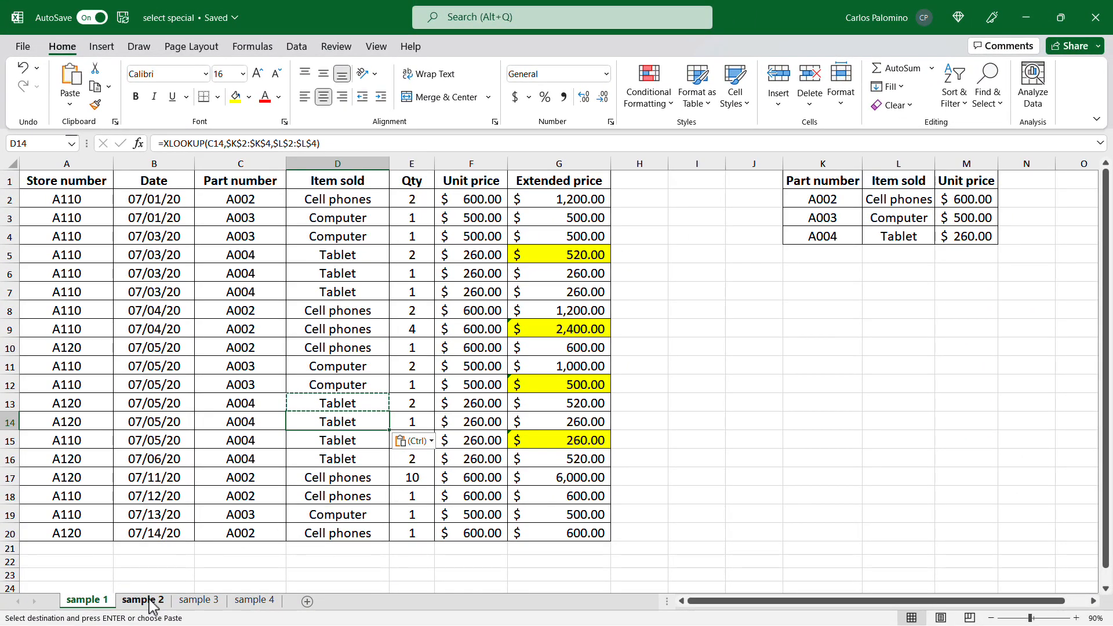
On the sample 2 sheet, select C3:N20 and use Go To Special to select only its blank cells.
{"action": "left_click", "coordinate": [150, 602]}
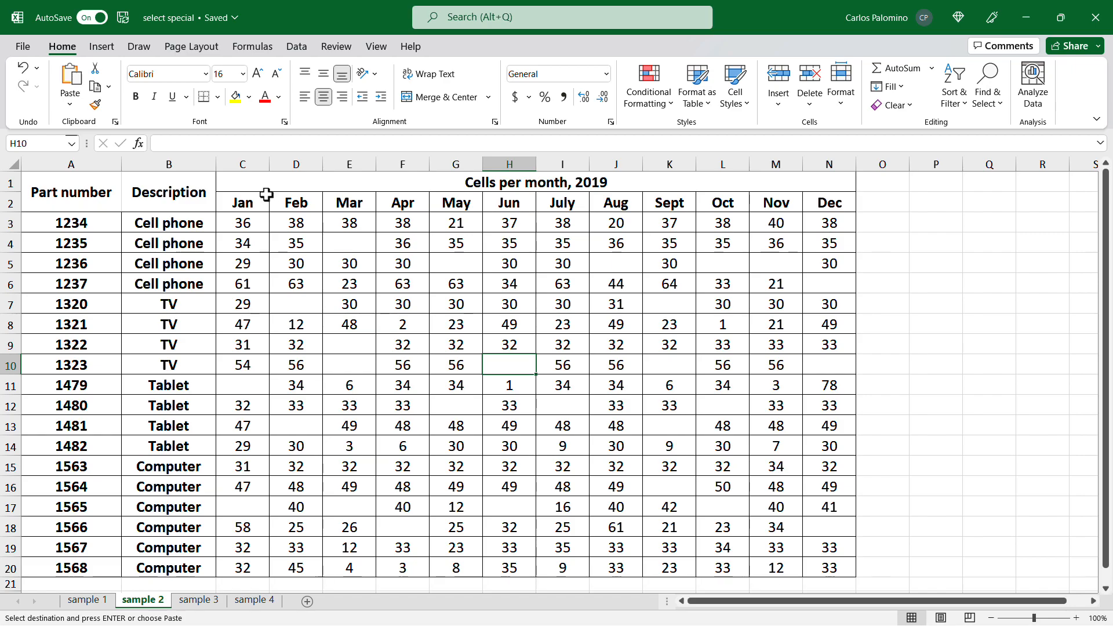
{"action": "left_click", "coordinate": [254, 225]}
{"action": "left_click", "coordinate": [825, 568], "text": "shift"}
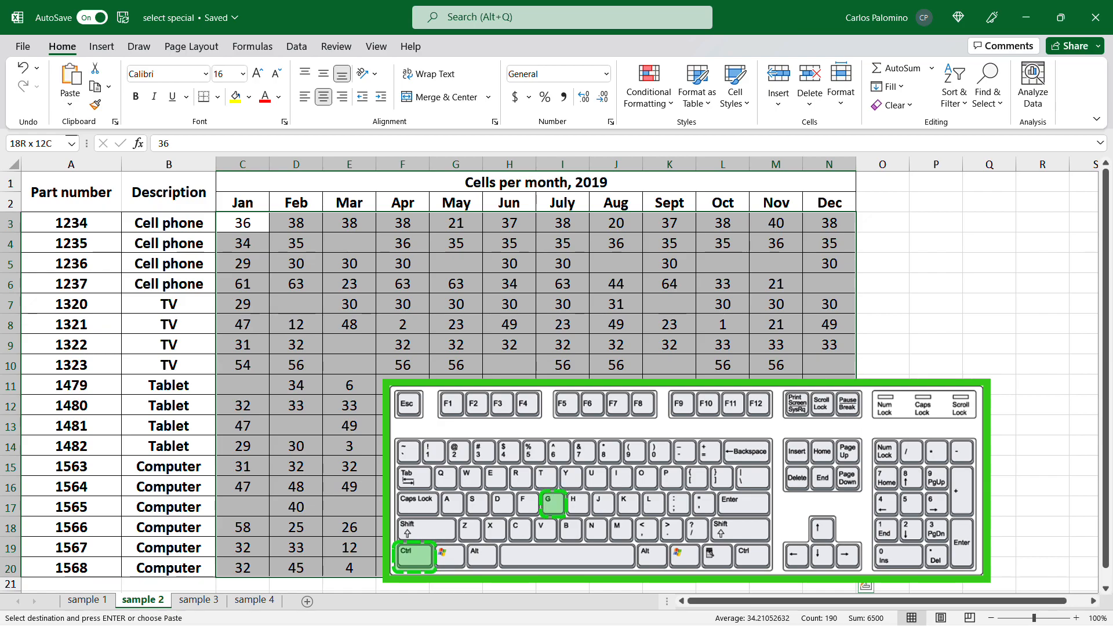
{"action": "key", "text": "ctrl+g"}
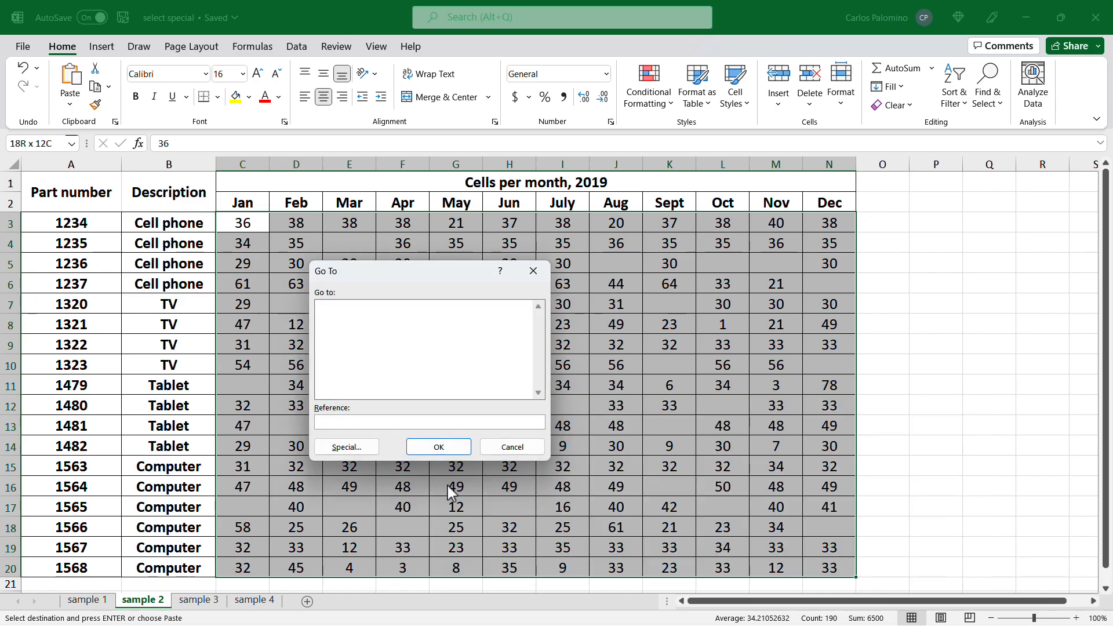
{"action": "left_click", "coordinate": [366, 448]}
{"action": "left_click", "coordinate": [339, 386]}
{"action": "left_click", "coordinate": [428, 471]}
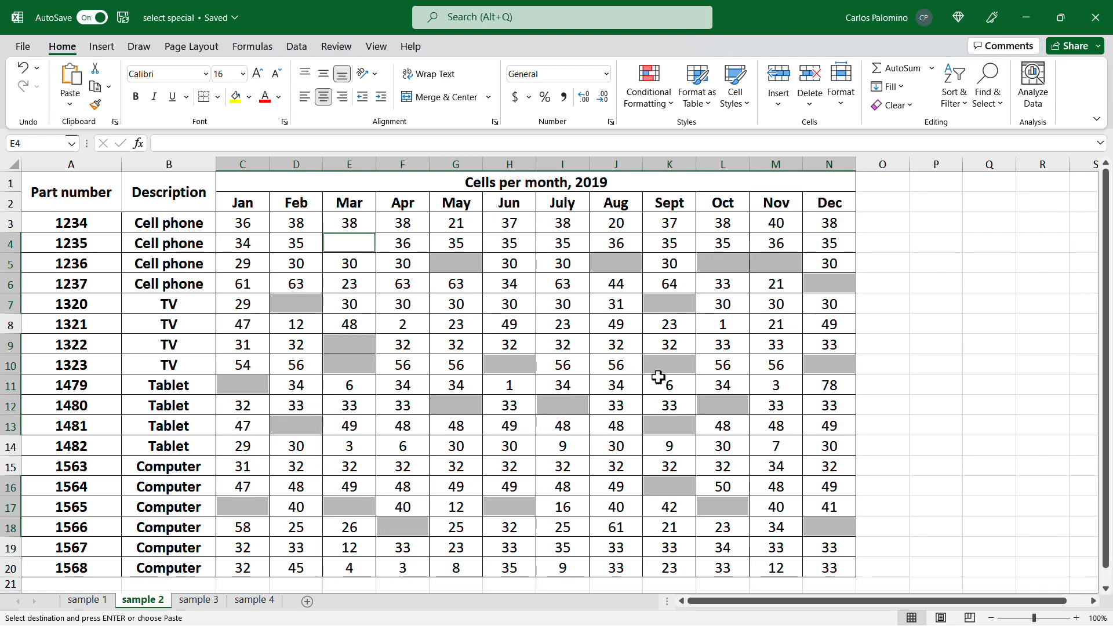
Fill all the selected blank cells at once with 0, and replace those zeros with NA in one entry.
{"action": "type", "text": "0"}
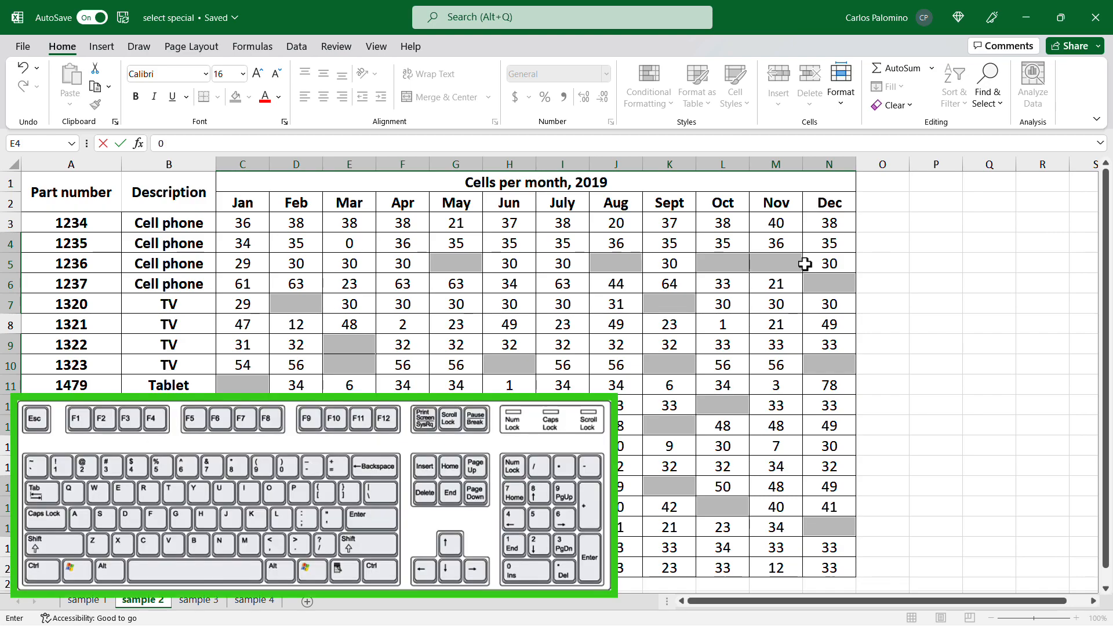
{"action": "key", "text": "ctrl+Return"}
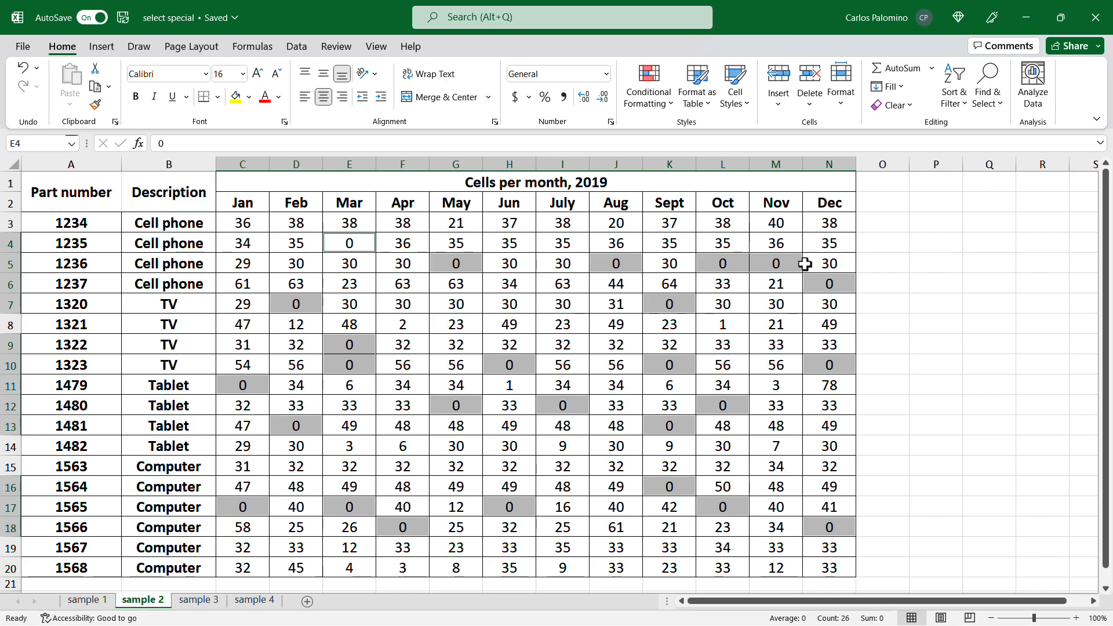
{"action": "type", "text": "NA"}
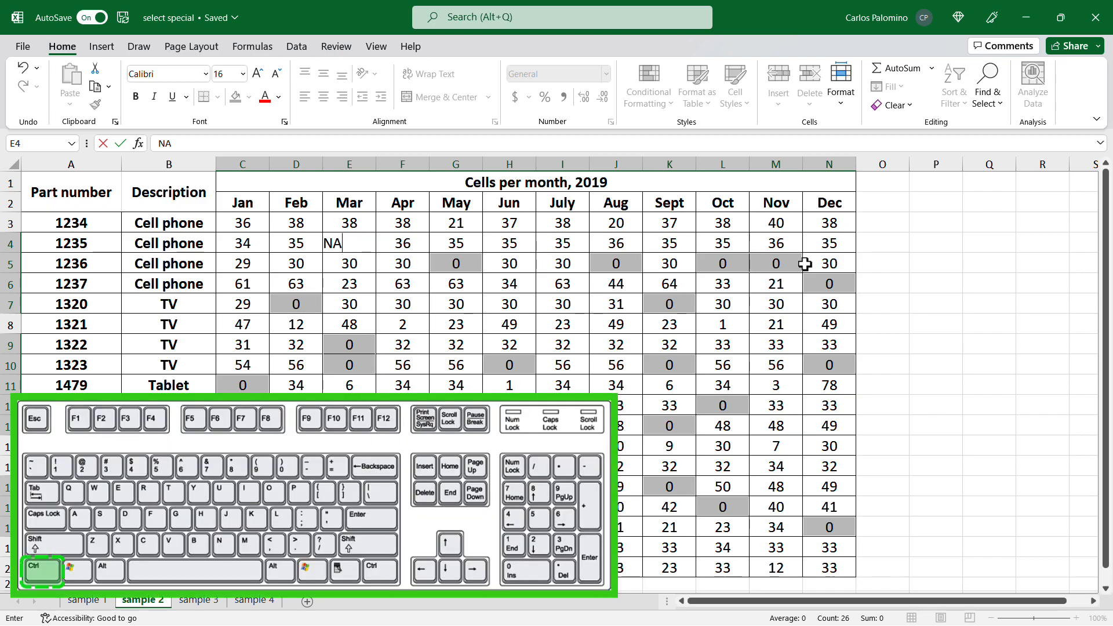
{"action": "key", "text": "ctrl+Return"}
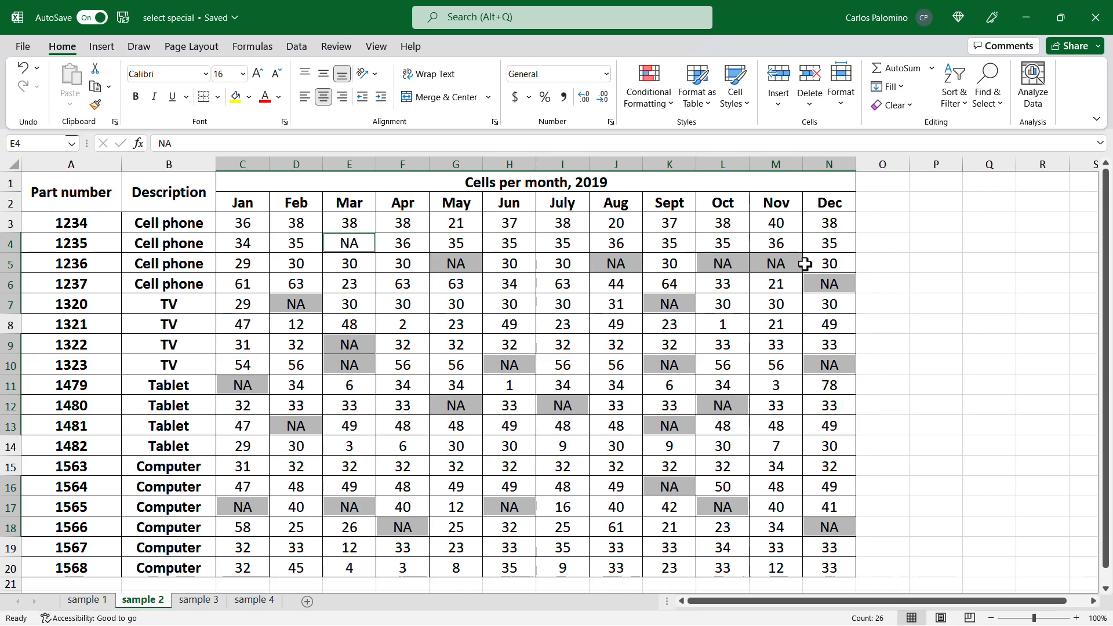
On the sample 3 sheet, select the A120 store number cells A10, A13, A14, A16 and A17 together.
{"action": "left_click", "coordinate": [199, 600]}
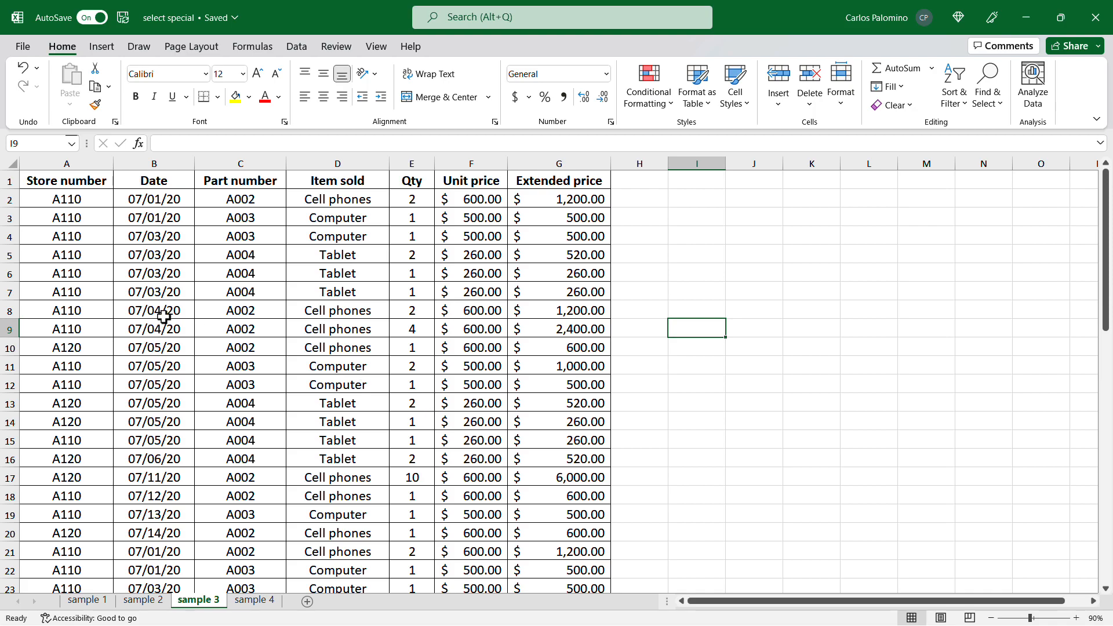
{"action": "left_click", "coordinate": [87, 352]}
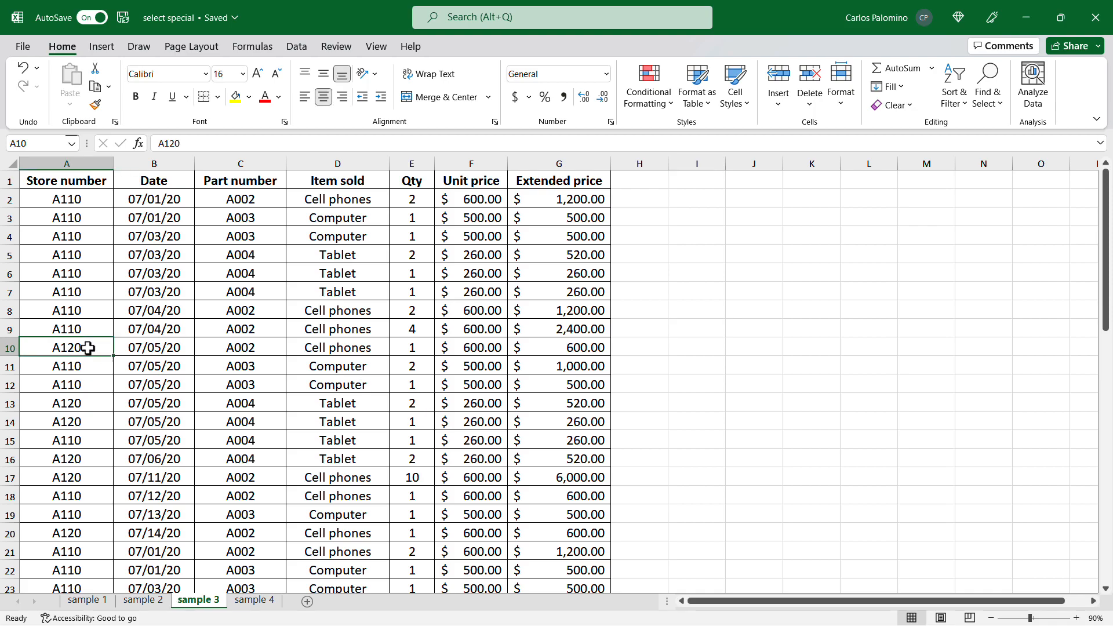
{"action": "left_click", "coordinate": [80, 403], "text": "ctrl"}
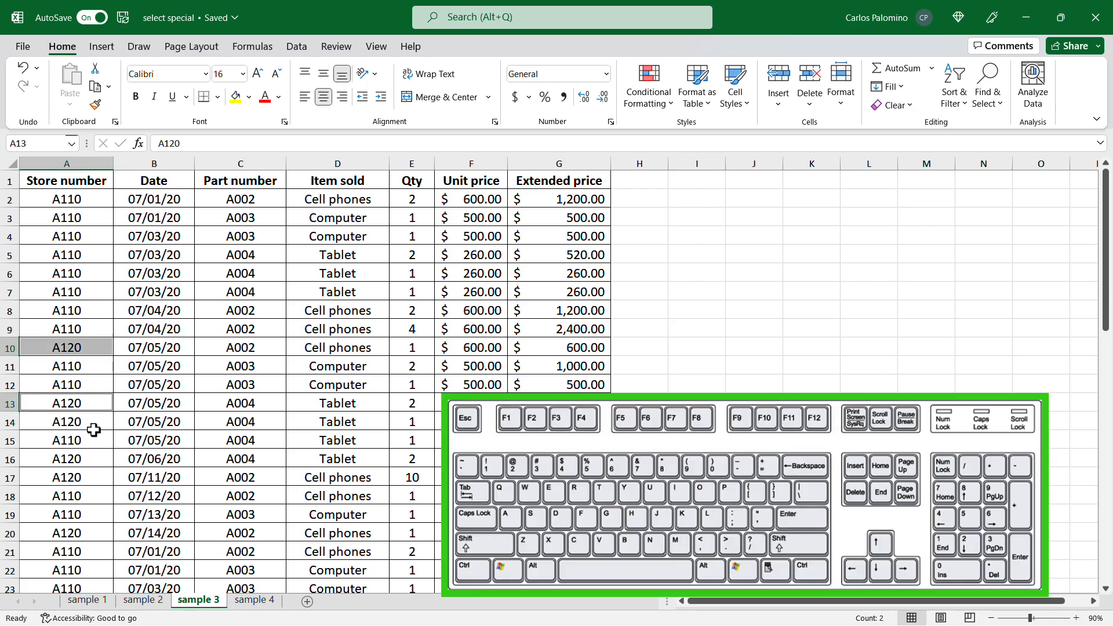
{"action": "left_click", "coordinate": [78, 422], "text": "ctrl"}
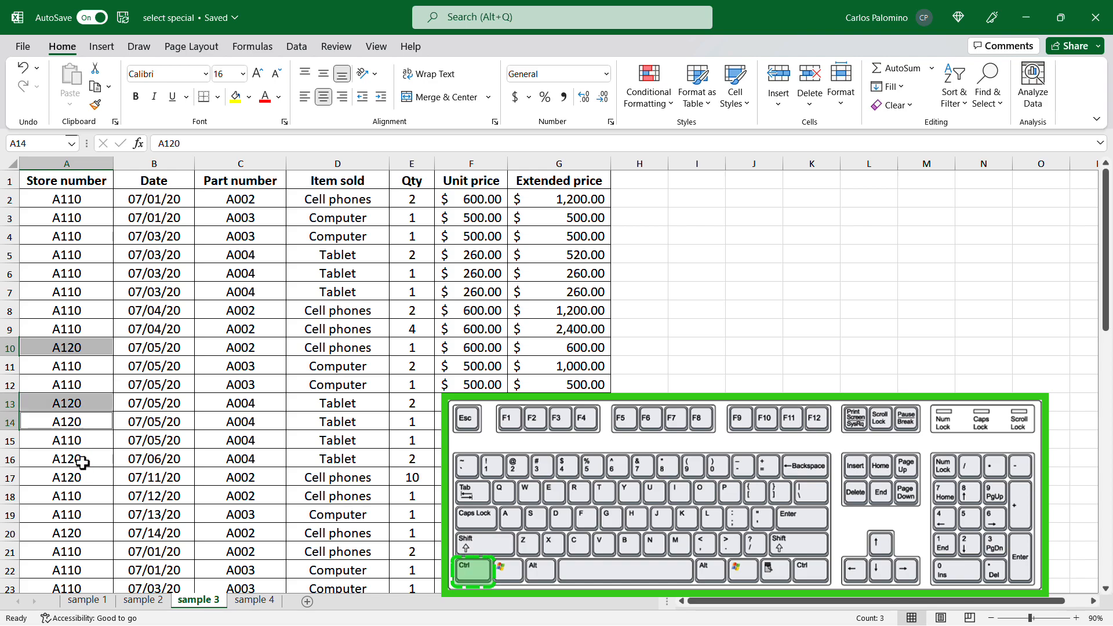
{"action": "left_click", "coordinate": [81, 460], "text": "ctrl"}
{"action": "left_click", "coordinate": [81, 479], "text": "ctrl"}
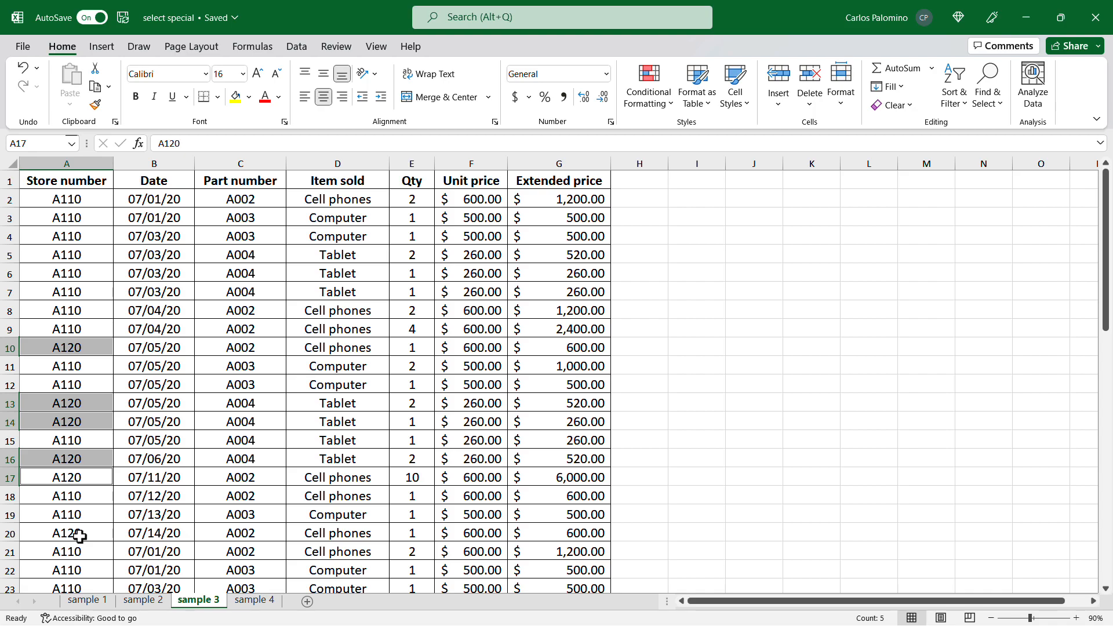
Select the store number cells A20, A17, A16, A14 and A13 together, and clear that selection.
{"action": "left_click", "coordinate": [79, 536]}
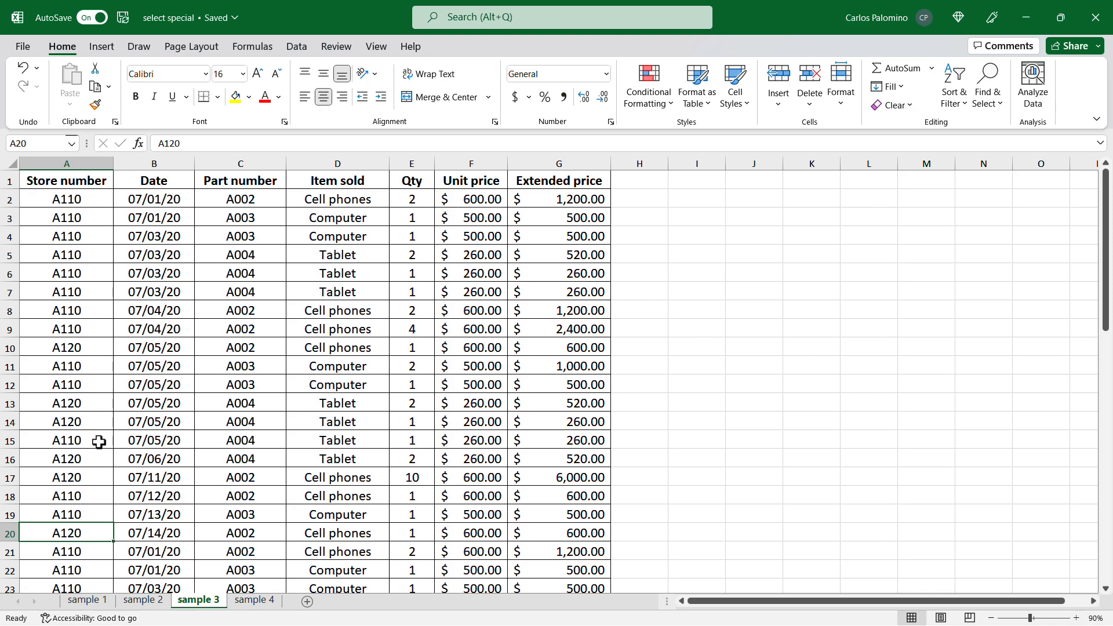
{"action": "left_click", "coordinate": [77, 479], "text": "ctrl"}
{"action": "left_click", "coordinate": [76, 460], "text": "ctrl"}
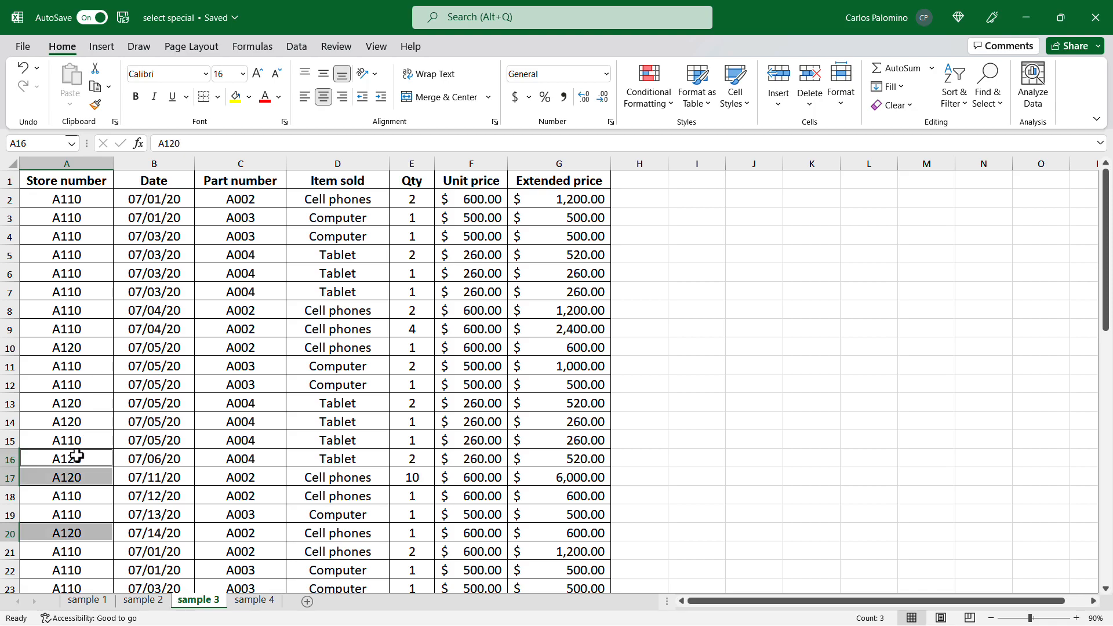
{"action": "left_click", "coordinate": [81, 422], "text": "ctrl"}
{"action": "left_click", "coordinate": [87, 402], "text": "ctrl"}
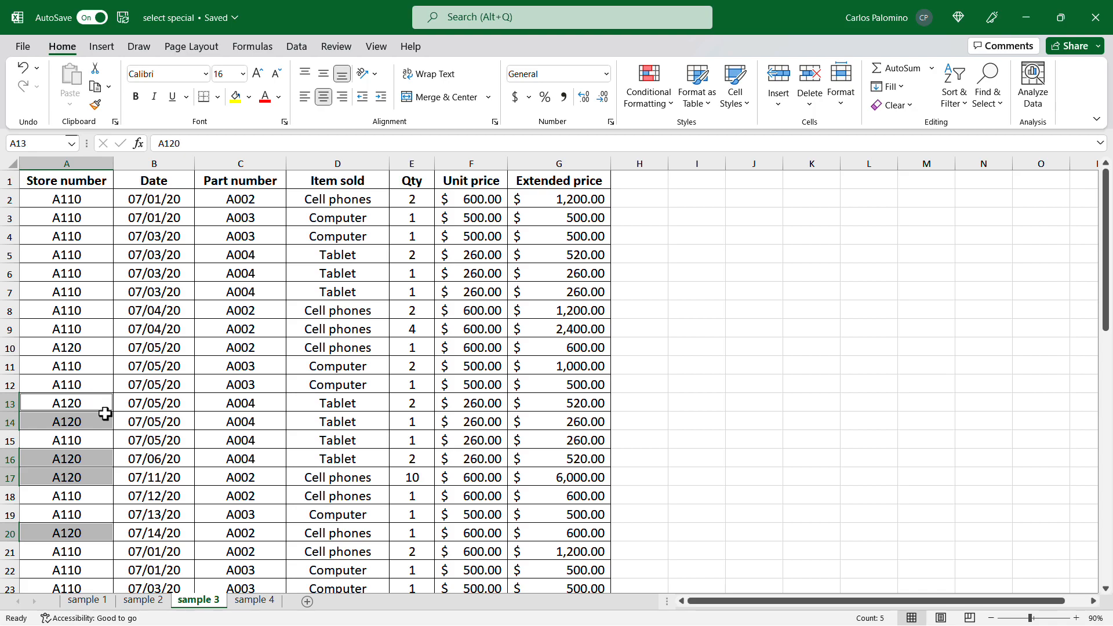
{"action": "left_click", "coordinate": [208, 383]}
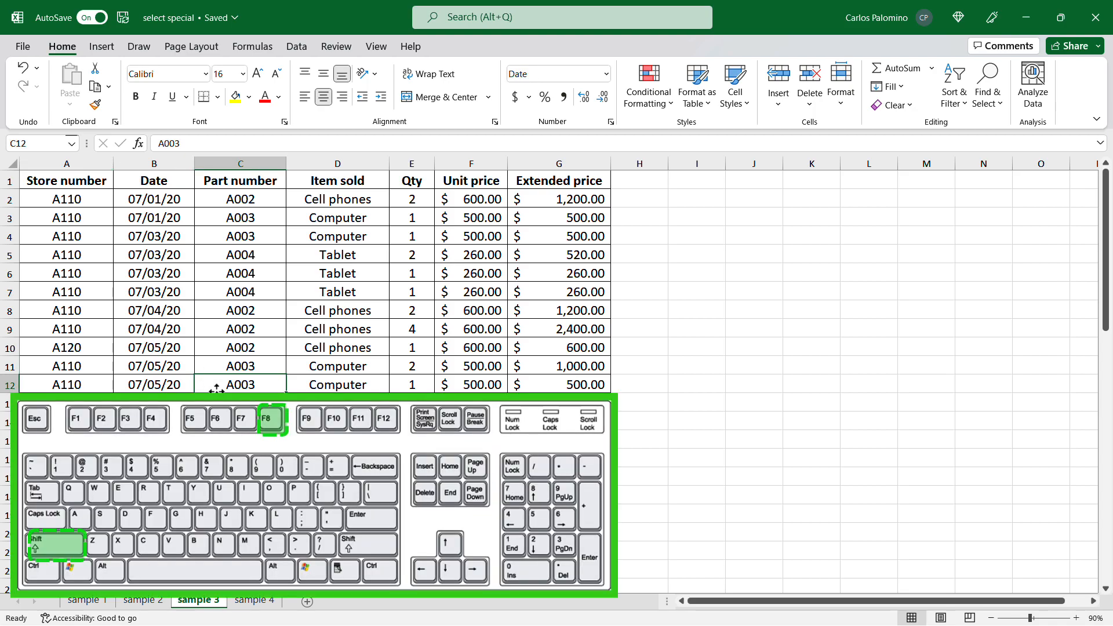
In Add or Remove Selection mode, select A10, A13, A14, A16, A17 and A20, remove A20, and leave the mode.
{"action": "key", "text": "shift+F8"}
{"action": "left_click", "coordinate": [84, 403]}
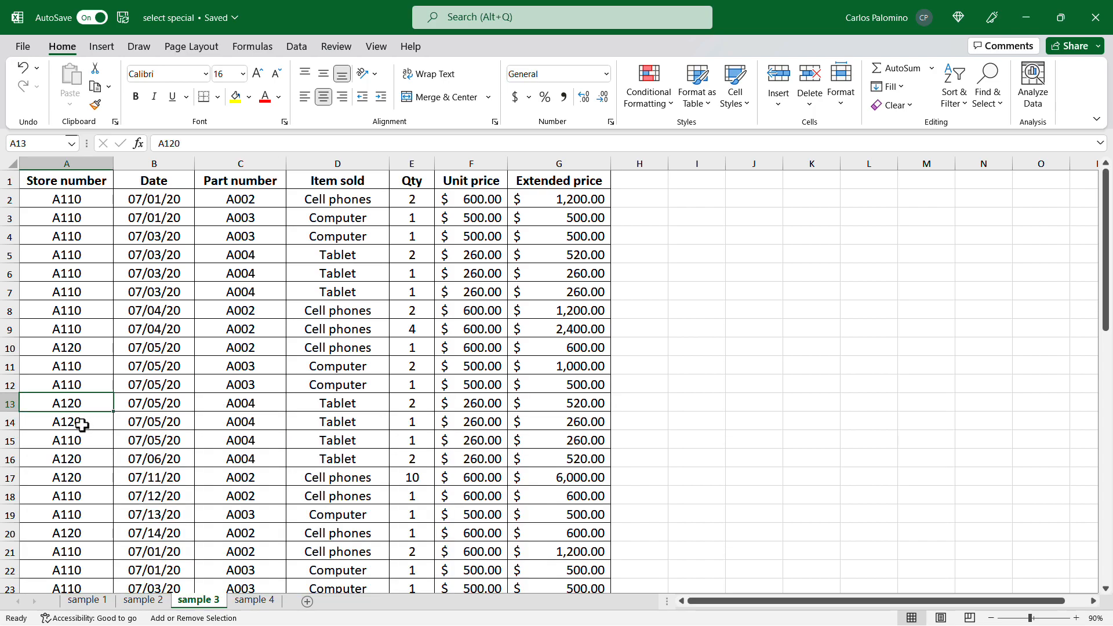
{"action": "left_click", "coordinate": [81, 423]}
{"action": "left_click", "coordinate": [87, 348]}
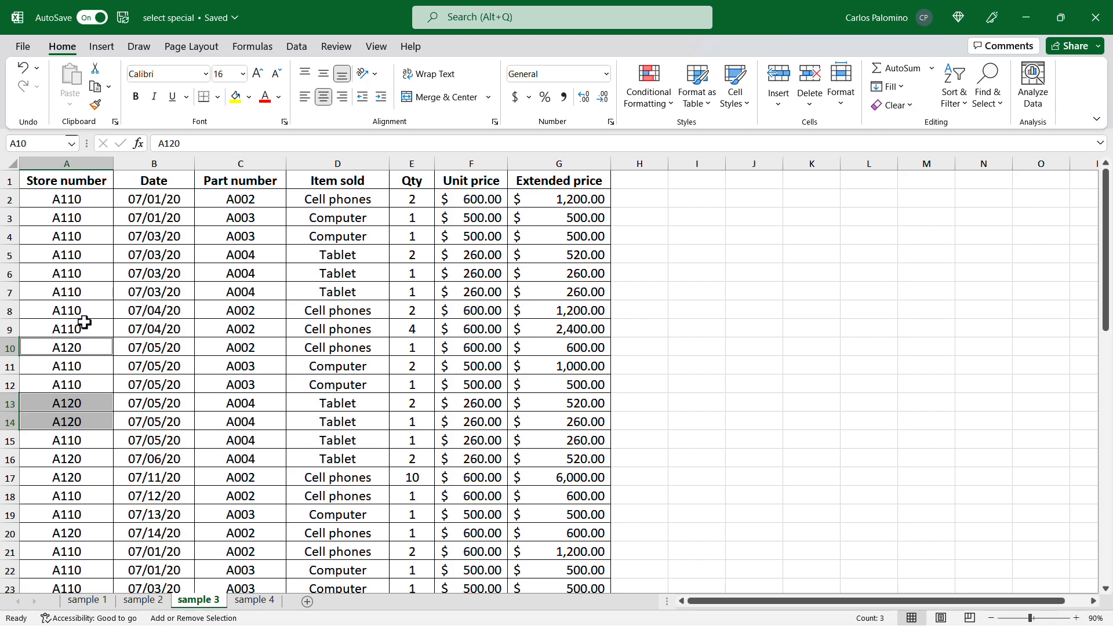
{"action": "left_click", "coordinate": [66, 457]}
{"action": "left_click", "coordinate": [75, 480]}
{"action": "left_click", "coordinate": [86, 533]}
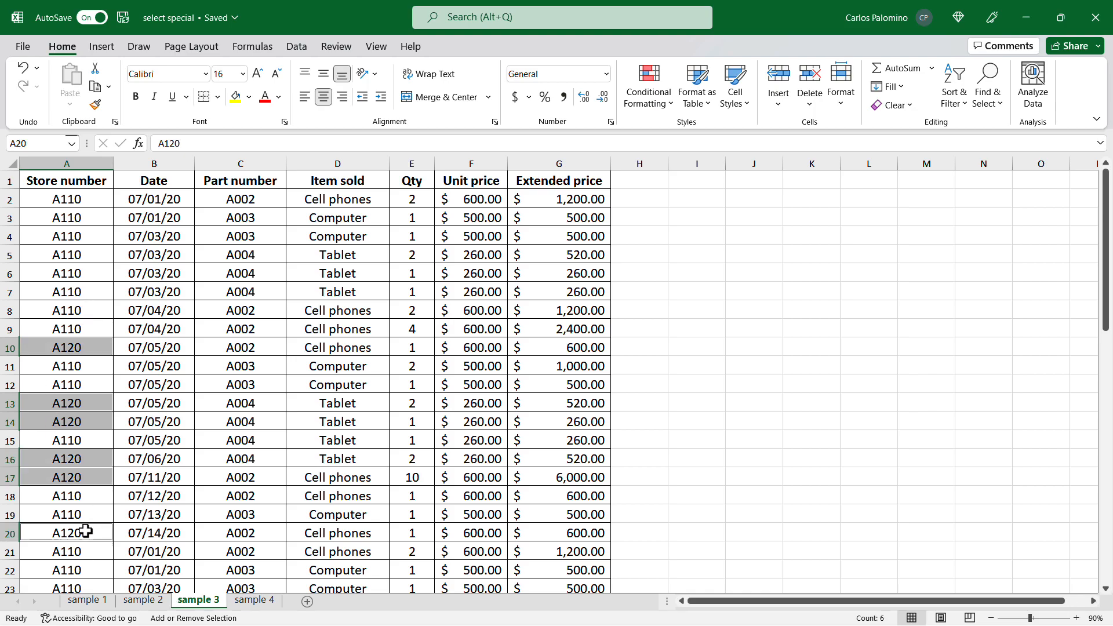
{"action": "left_click", "coordinate": [85, 533]}
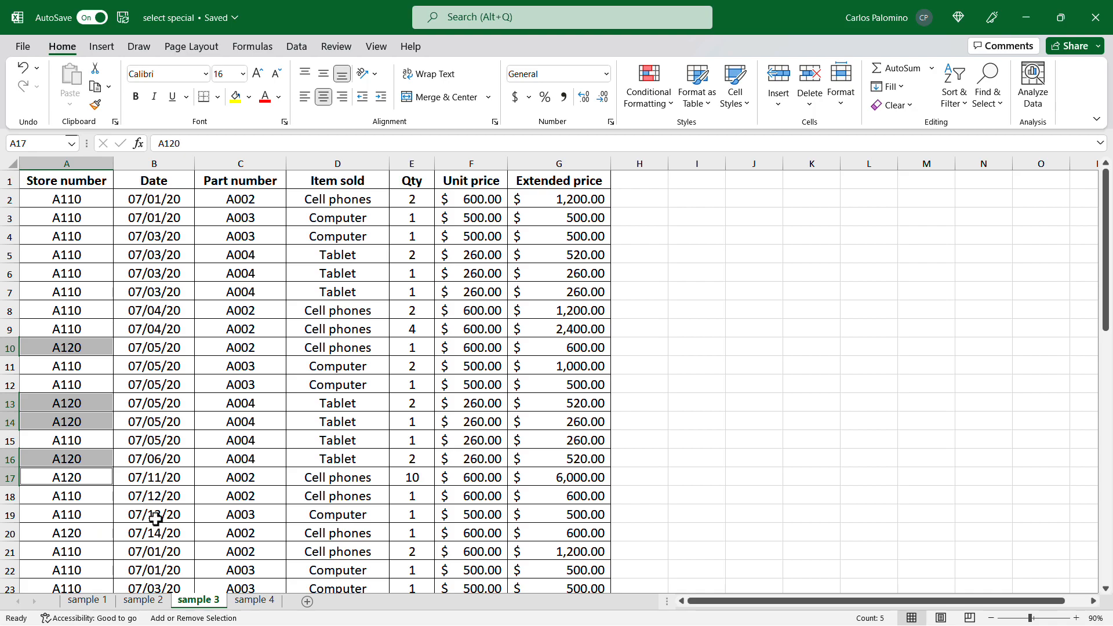
{"action": "key", "text": "shift+F8"}
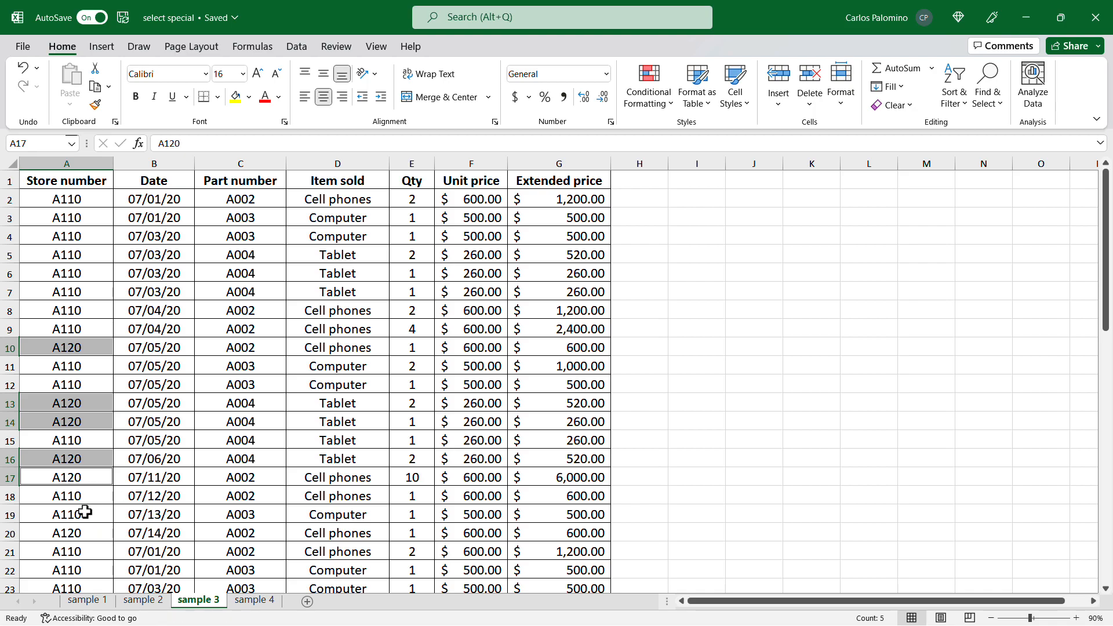
Find all cells containing A120 on the sheet, select every match in the results, and review the selected store number cells.
{"action": "left_click", "coordinate": [85, 514]}
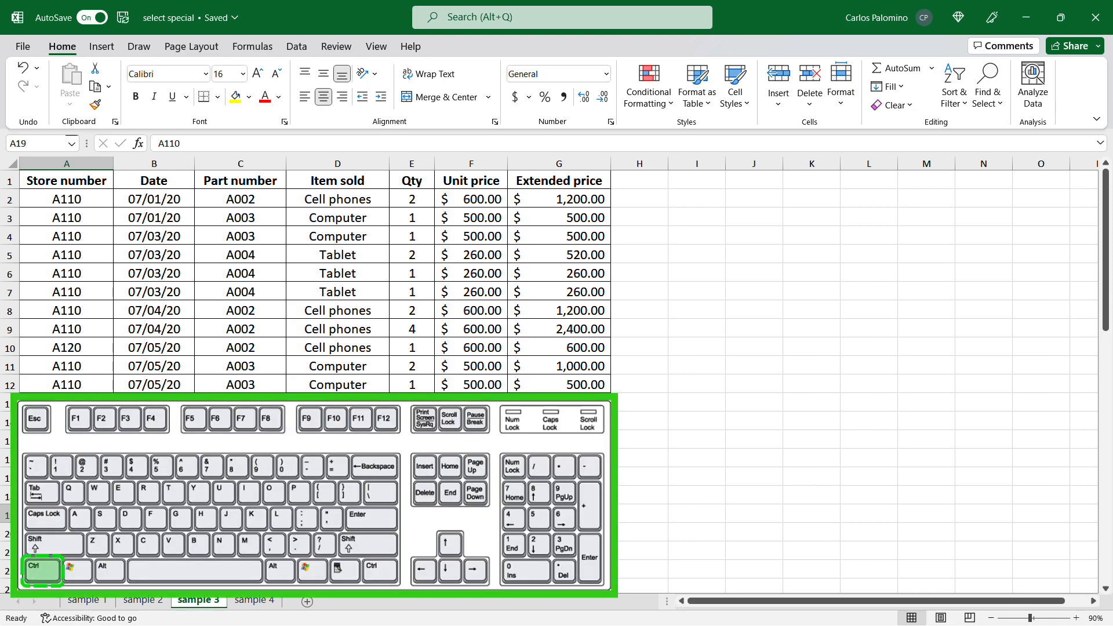
{"action": "key", "text": "ctrl+f"}
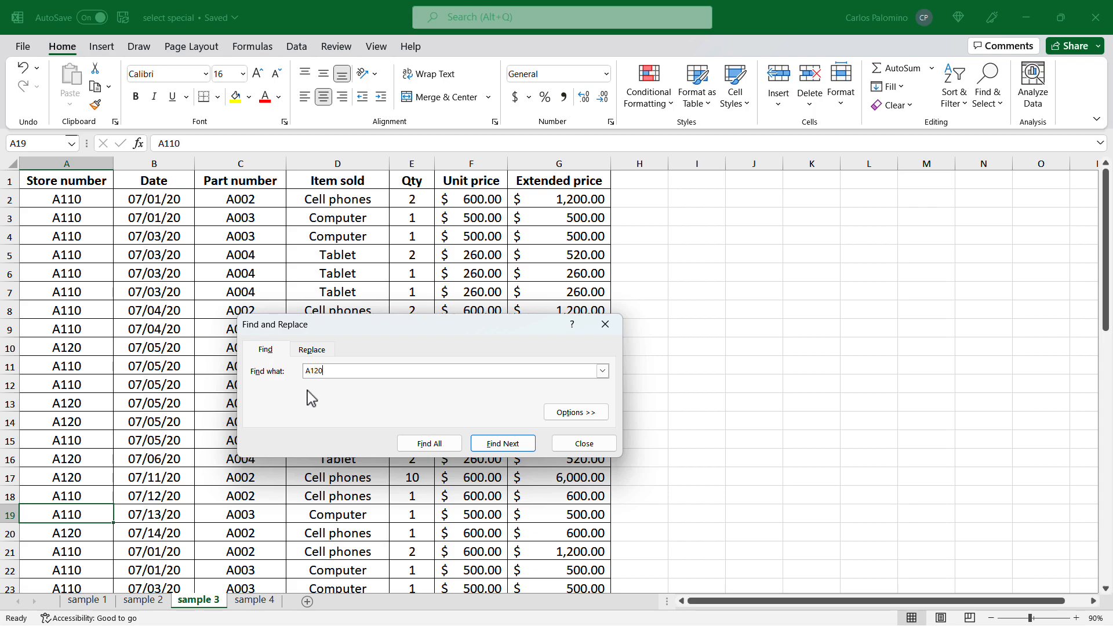
{"action": "left_click", "coordinate": [429, 444]}
{"action": "left_click_drag", "start_coordinate": [458, 331], "coordinate": [467, 219]}
{"action": "left_click_drag", "start_coordinate": [490, 419], "coordinate": [491, 576]}
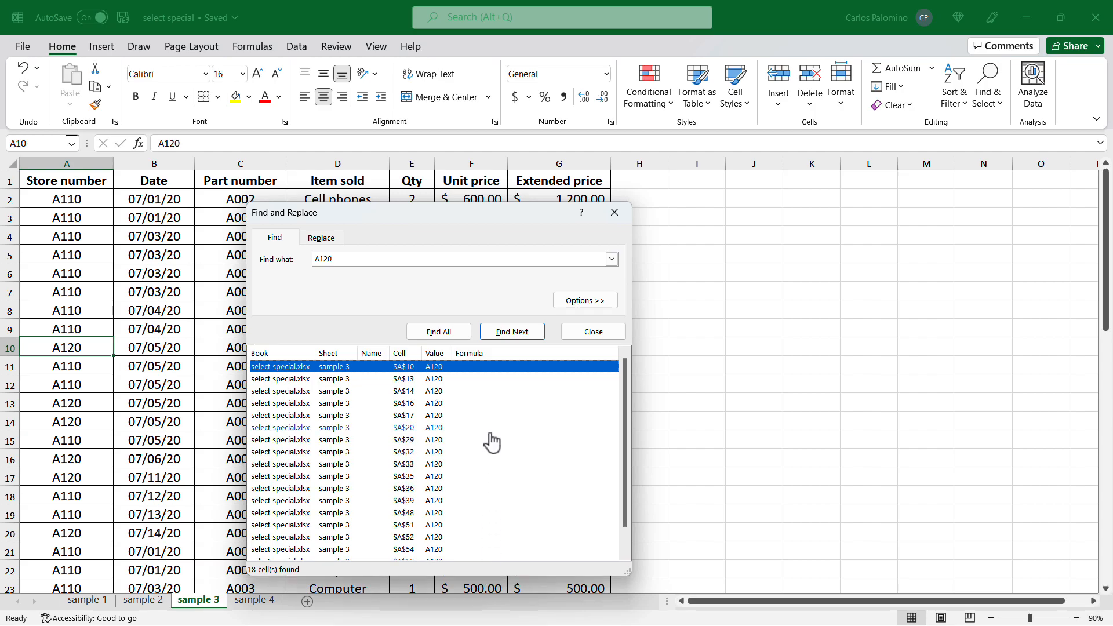
{"action": "scroll", "coordinate": [493, 442], "scroll_direction": "down", "scroll_amount": 1}
{"action": "scroll", "coordinate": [489, 444], "scroll_direction": "up", "scroll_amount": 1}
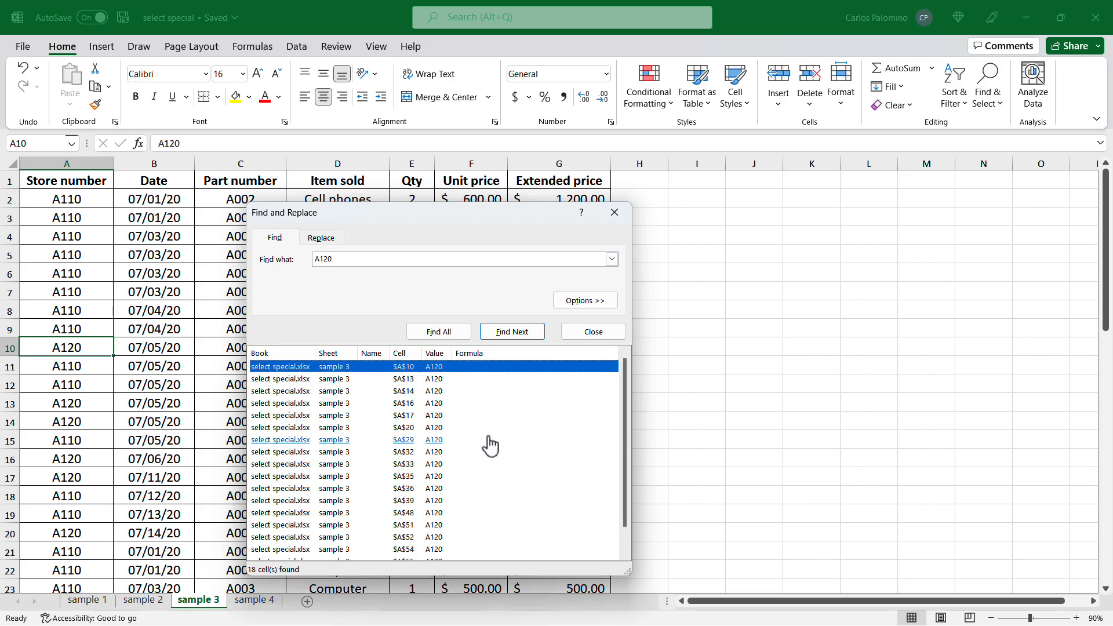
{"action": "key", "text": "ctrl+a"}
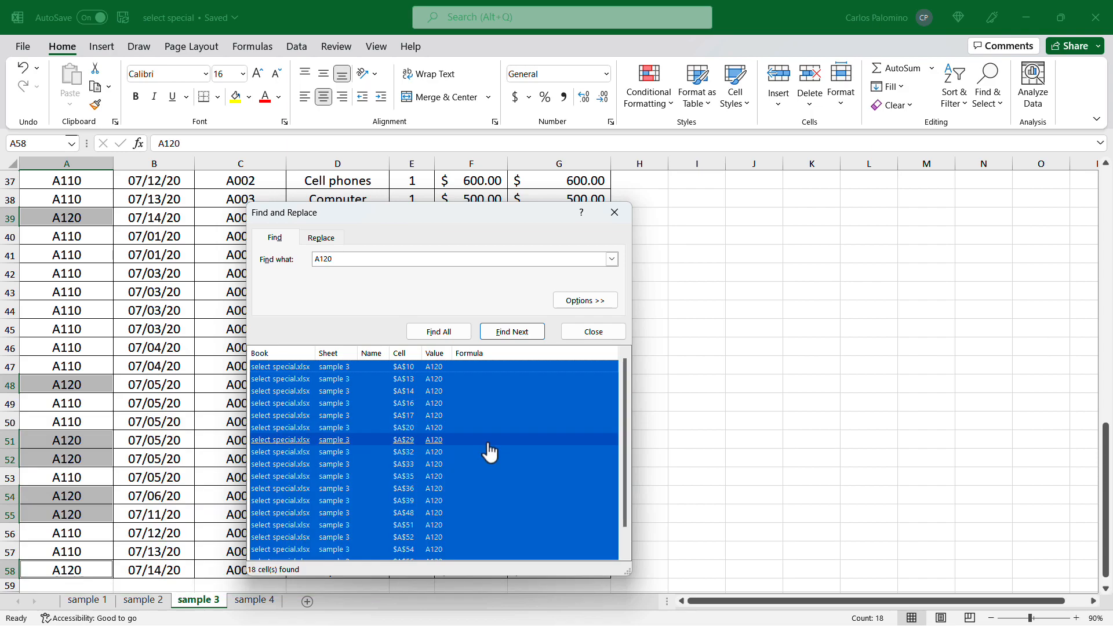
{"action": "left_click", "coordinate": [614, 213]}
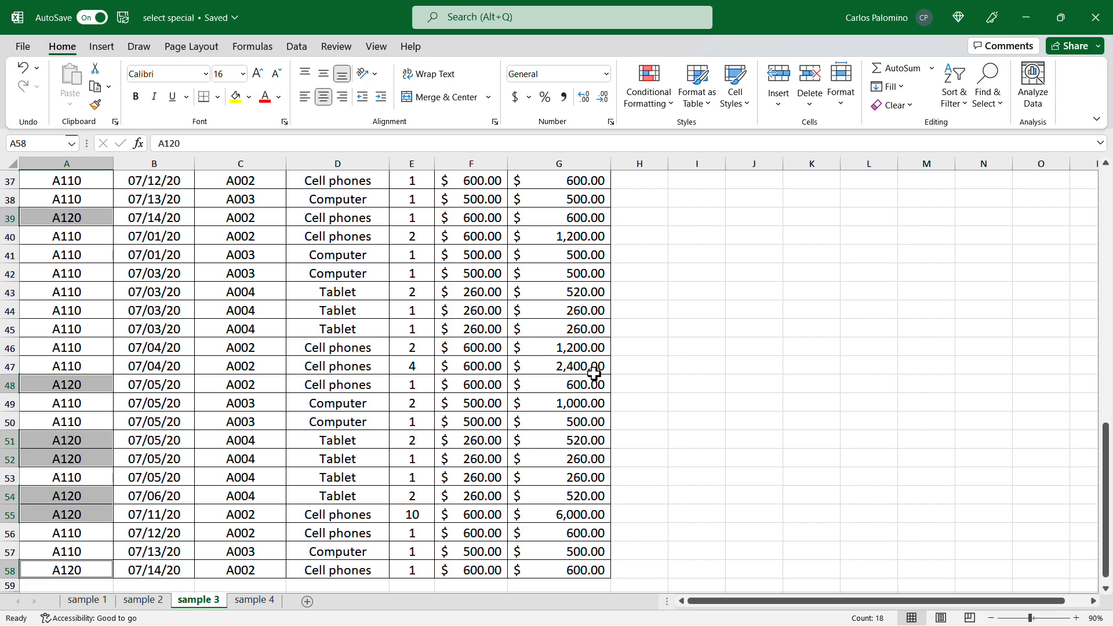
{"action": "scroll", "coordinate": [592, 372], "scroll_direction": "up", "scroll_amount": 6}
{"action": "scroll", "coordinate": [592, 373], "scroll_direction": "up", "scroll_amount": 7}
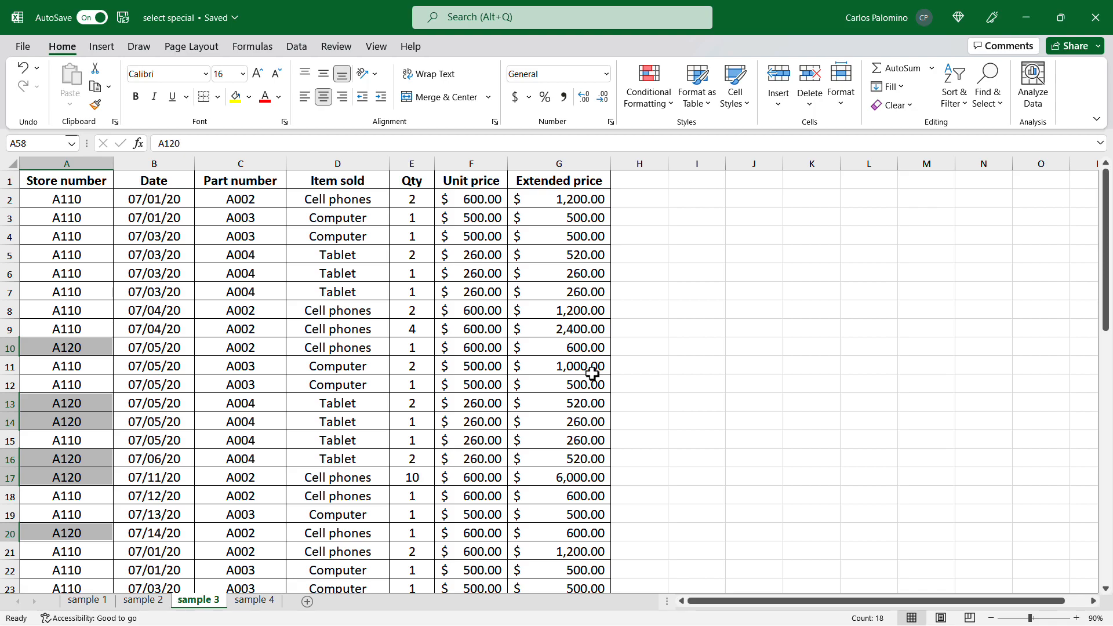
Find all cells containing Cell phones, select every match in the results, and close Find and Replace.
{"action": "left_click", "coordinate": [376, 371]}
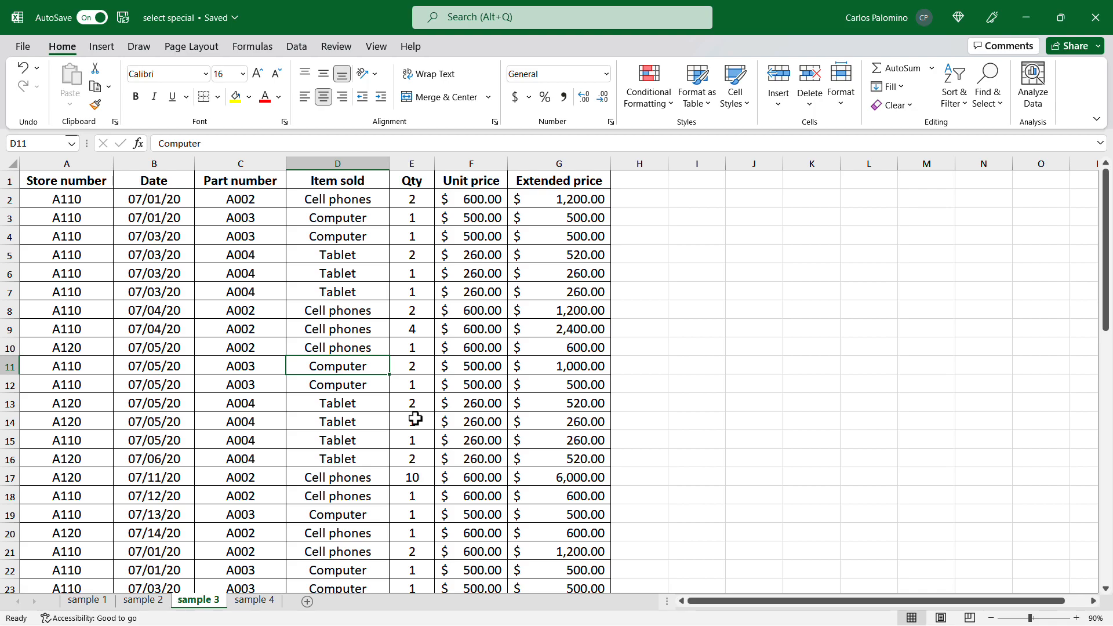
{"action": "key", "text": "ctrl+f"}
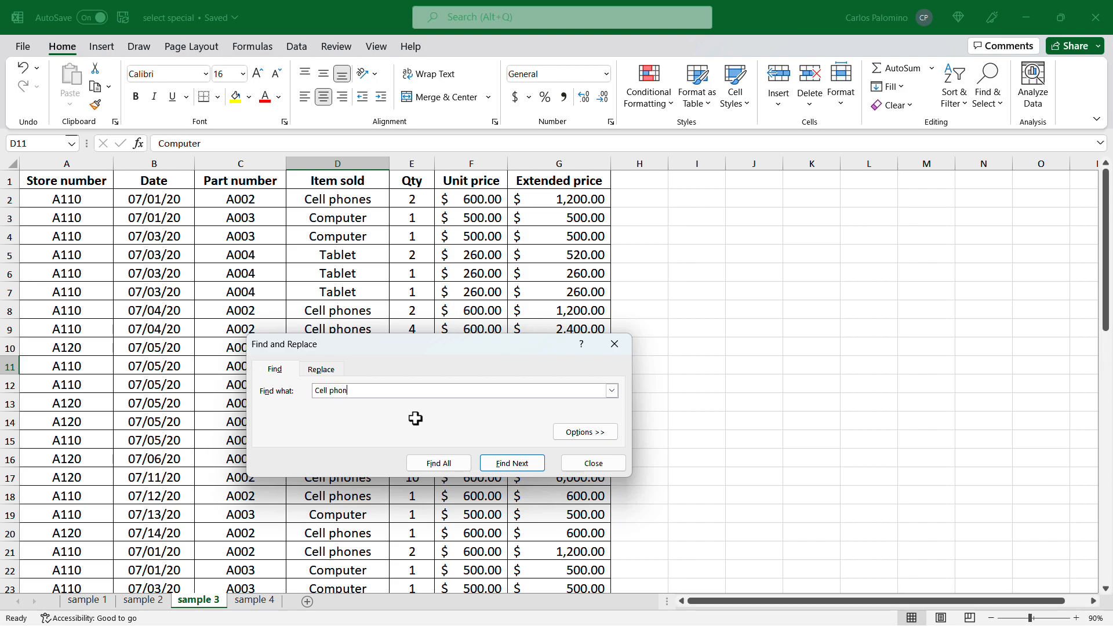
{"action": "left_click", "coordinate": [438, 462]}
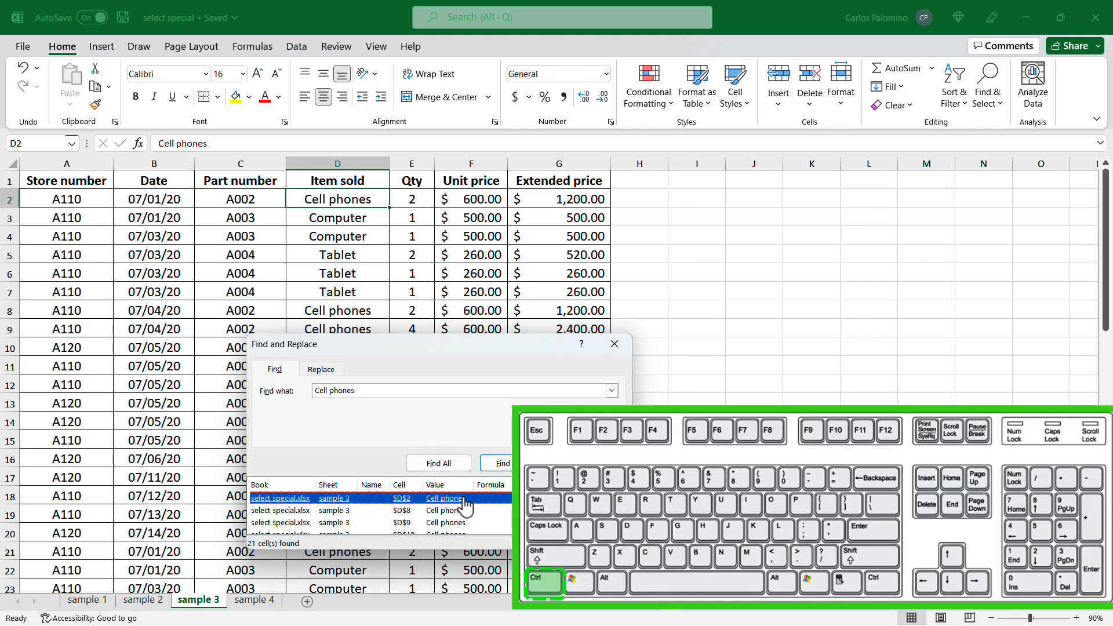
{"action": "key", "text": "ctrl+a"}
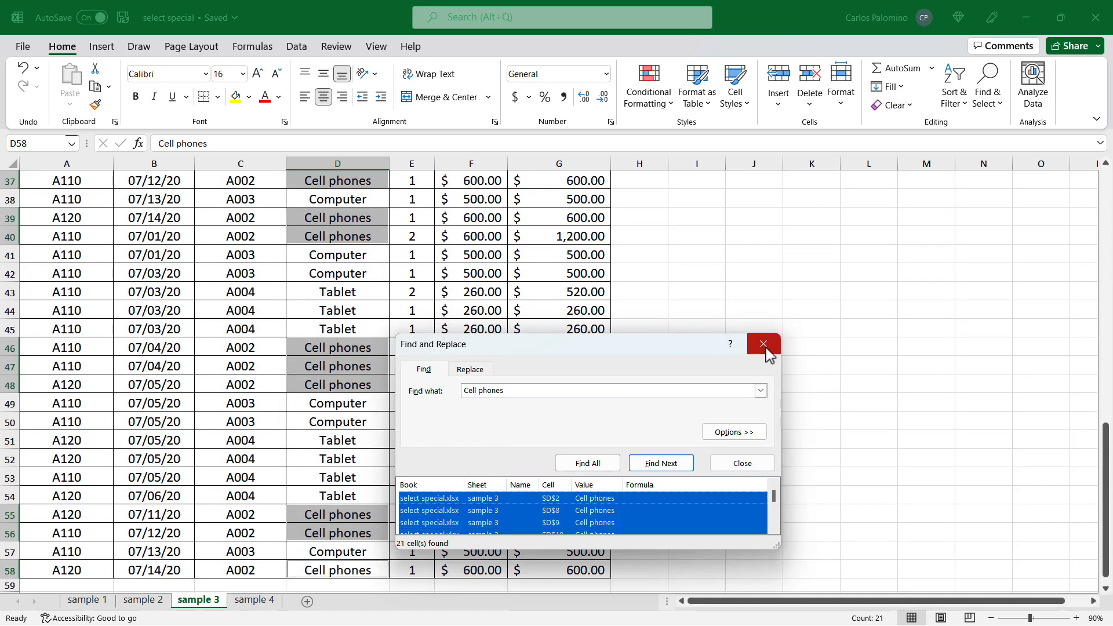
{"action": "left_click", "coordinate": [764, 345]}
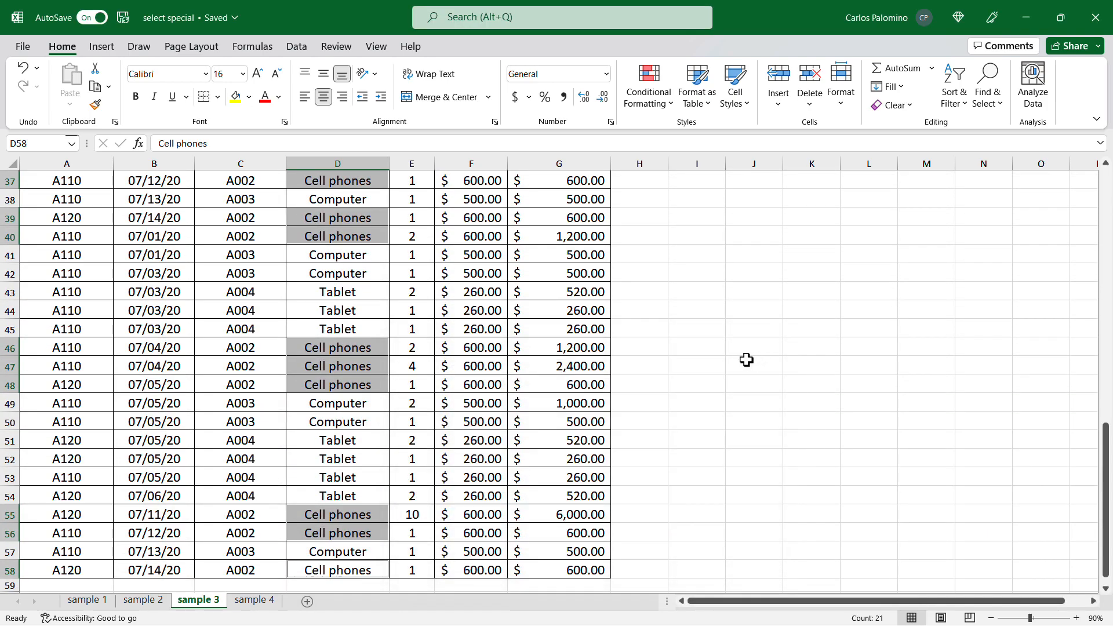
Change the font color of the selected Cell phones cells to red.
{"action": "left_click", "coordinate": [265, 97]}
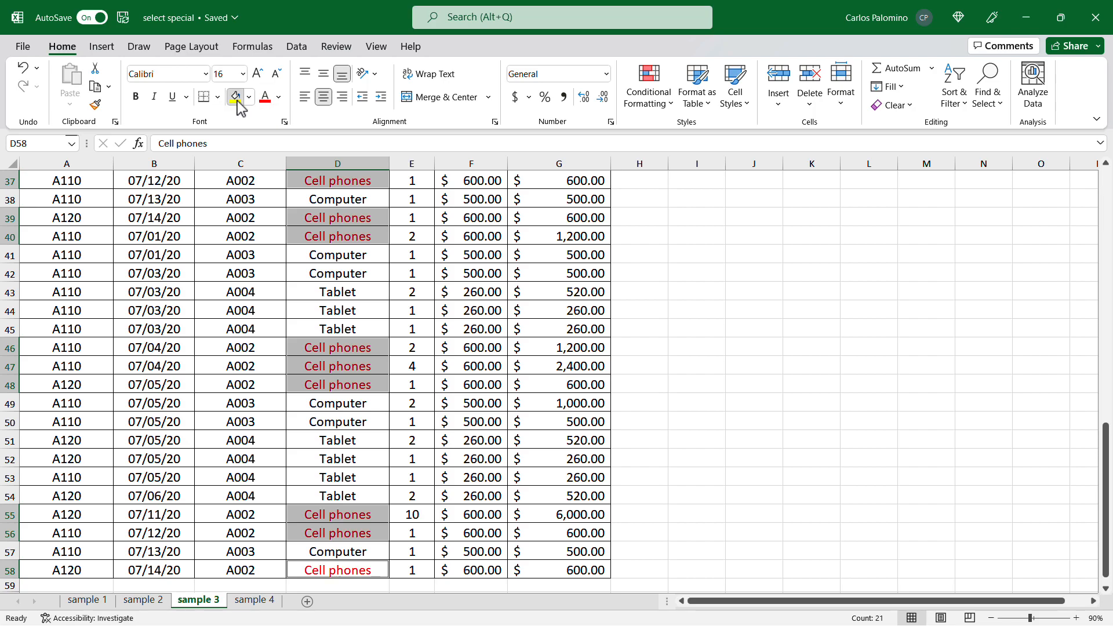
Fill the selected Cell phones cells with yellow and check the highlighted cells from the first row of the sheet.
{"action": "left_click", "coordinate": [238, 100]}
{"action": "scroll", "coordinate": [661, 457], "scroll_direction": "up", "scroll_amount": 6}
{"action": "scroll", "coordinate": [661, 457], "scroll_direction": "up", "scroll_amount": 6}
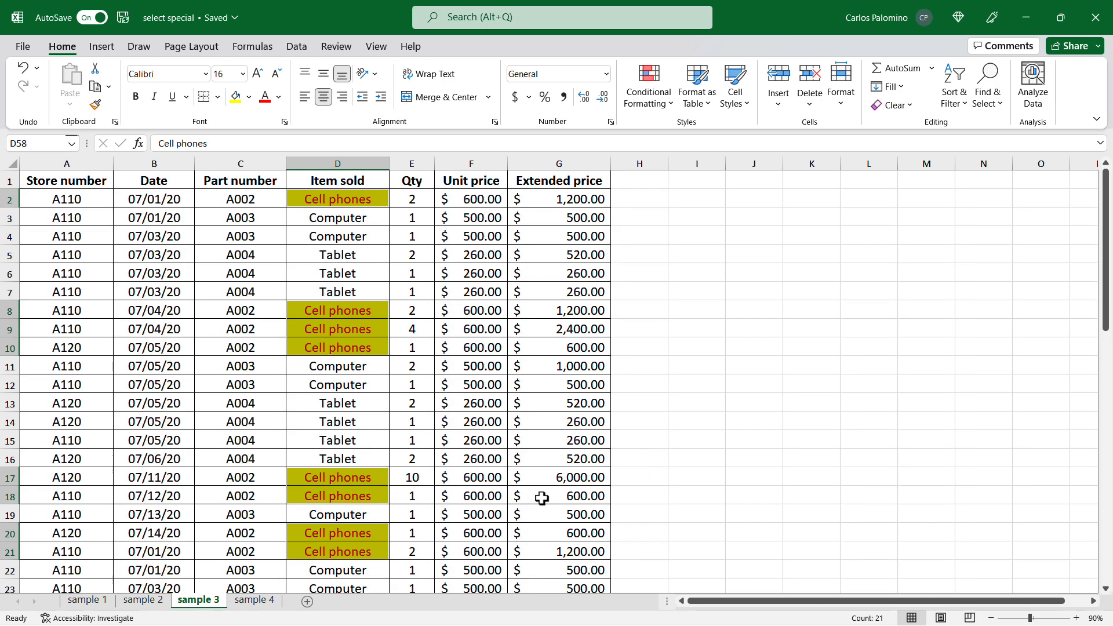
On the sample 4 sheet, use Go To Special to select all cells that have data validation.
{"action": "left_click", "coordinate": [250, 601]}
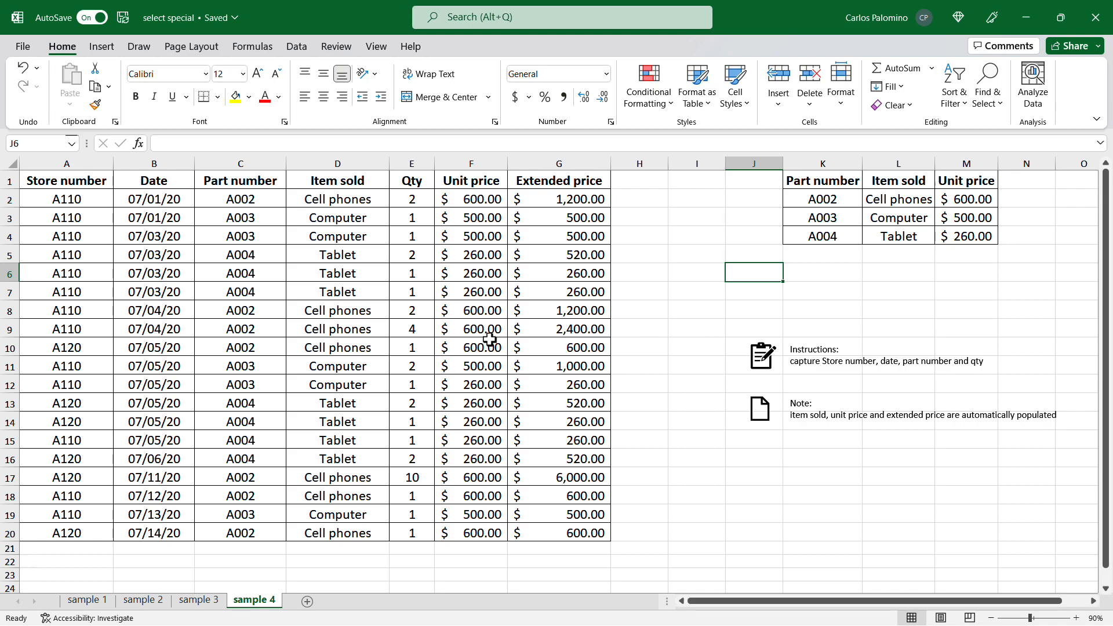
{"action": "left_click", "coordinate": [148, 308]}
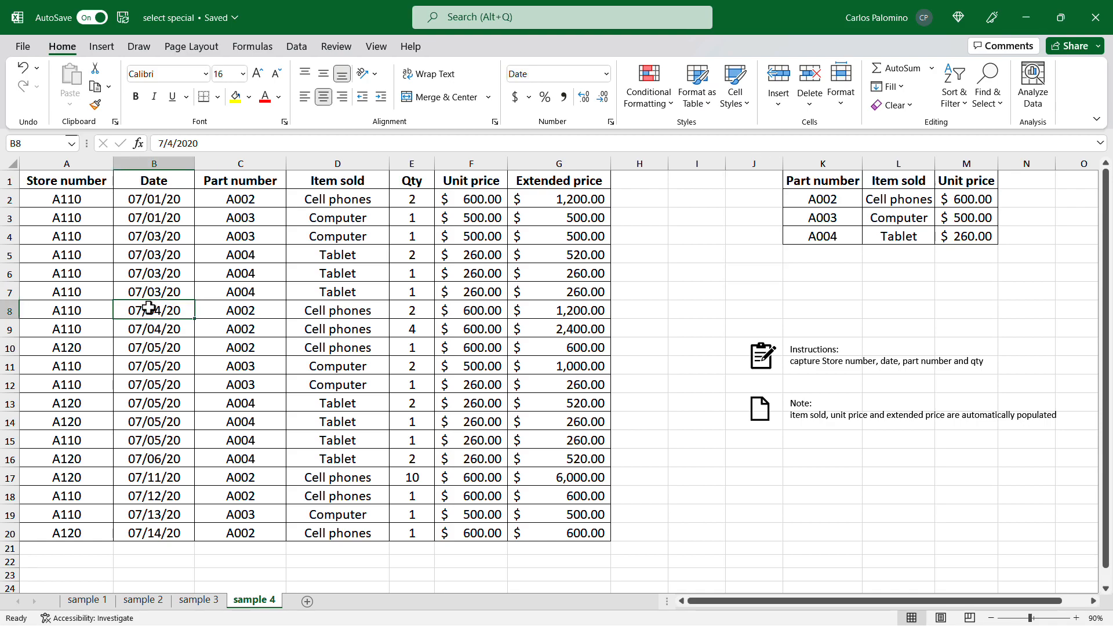
{"action": "key", "text": "ctrl+g"}
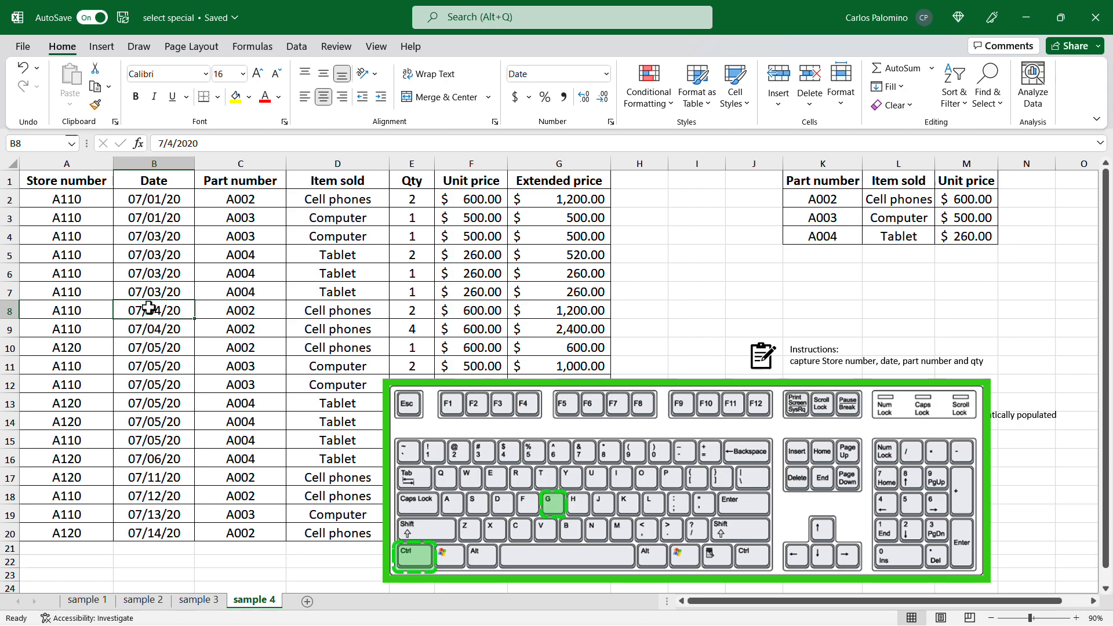
{"action": "left_click", "coordinate": [348, 445]}
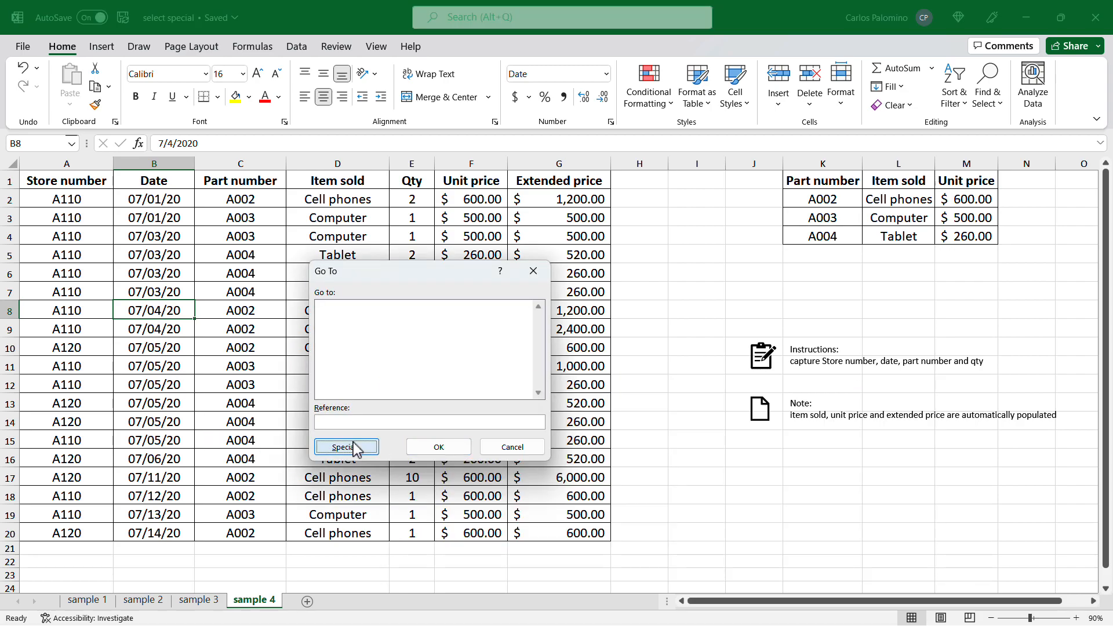
{"action": "left_click", "coordinate": [444, 415]}
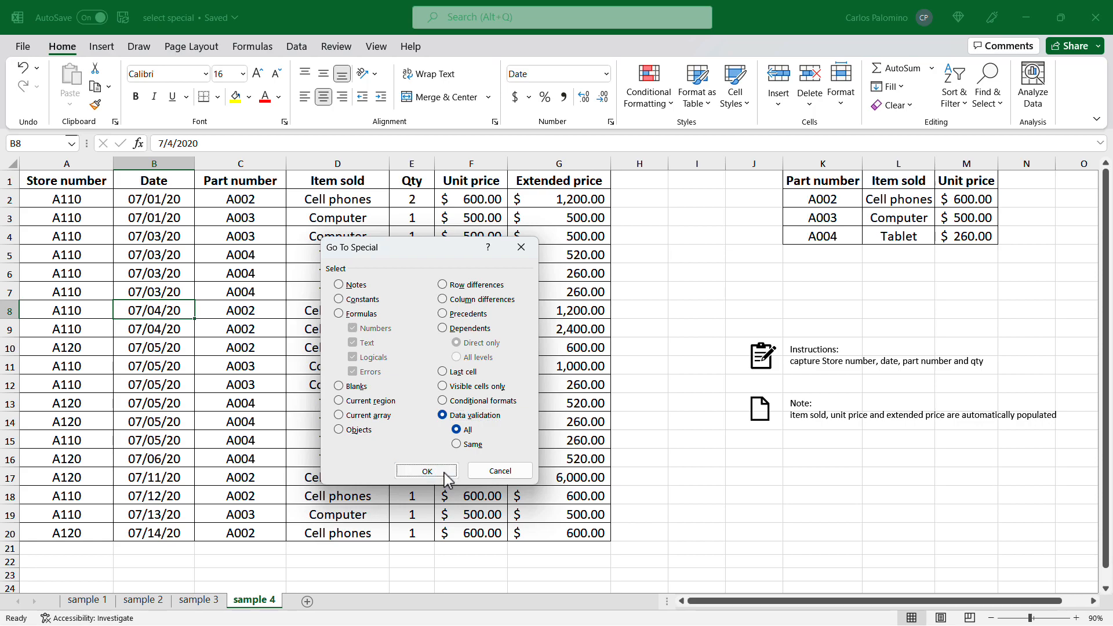
{"action": "left_click", "coordinate": [445, 467]}
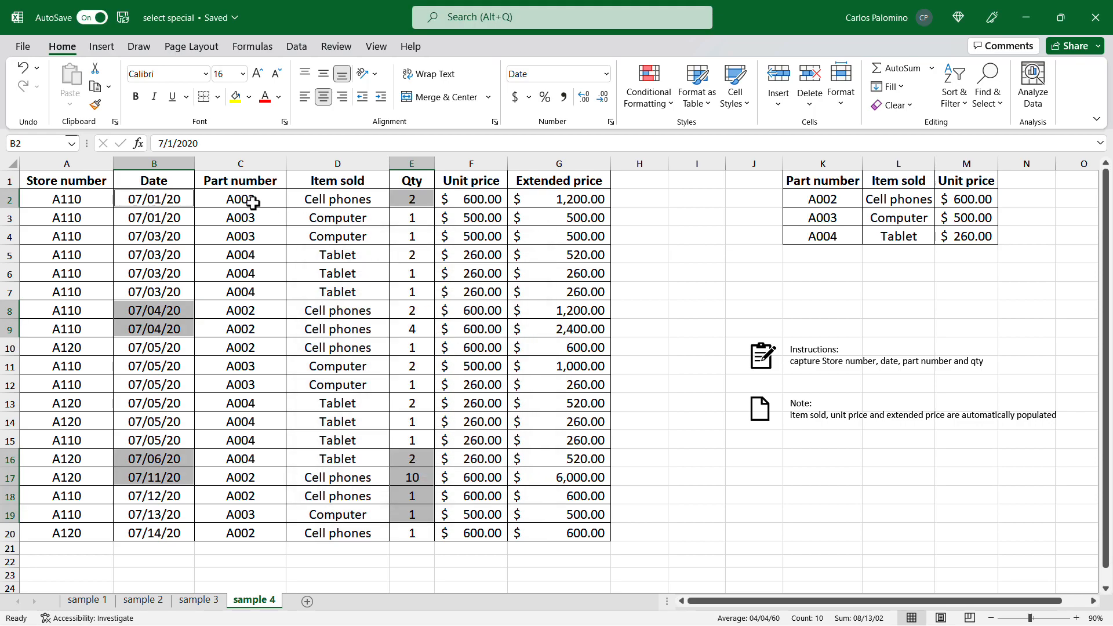
Inspect the data validation settings of date cell B2 and close them without changes.
{"action": "left_click", "coordinate": [168, 200]}
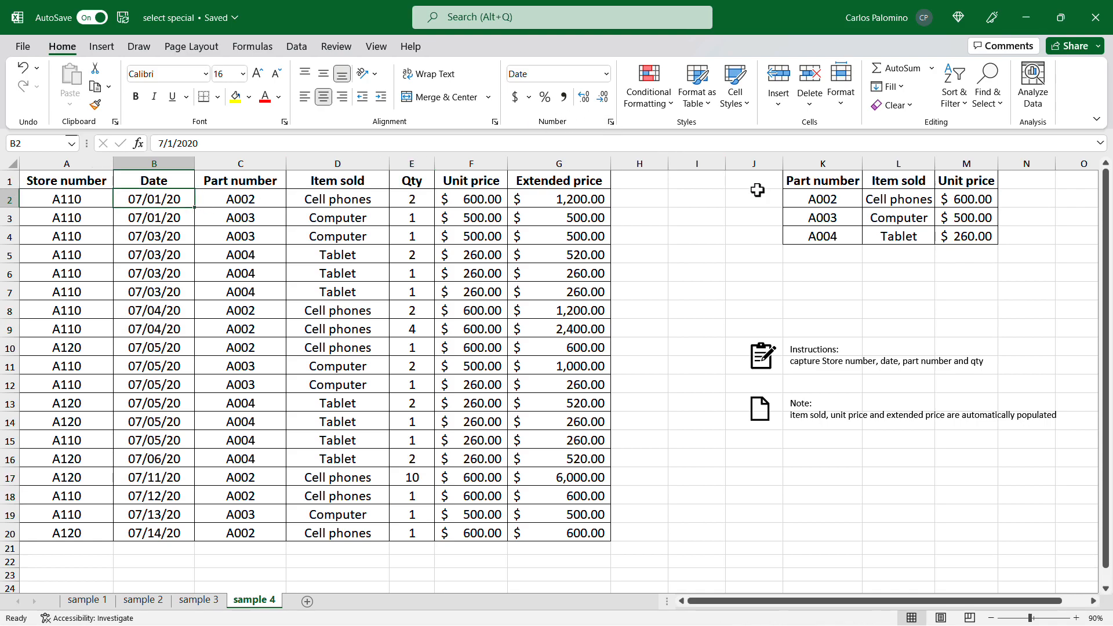
{"action": "left_click", "coordinate": [296, 47]}
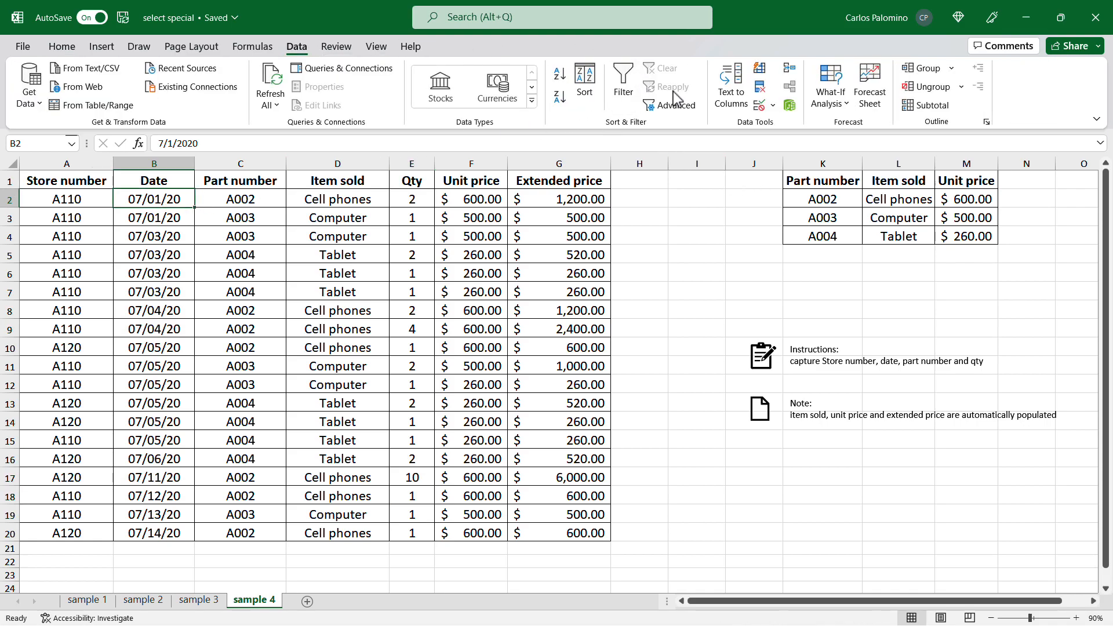
{"action": "left_click", "coordinate": [759, 106]}
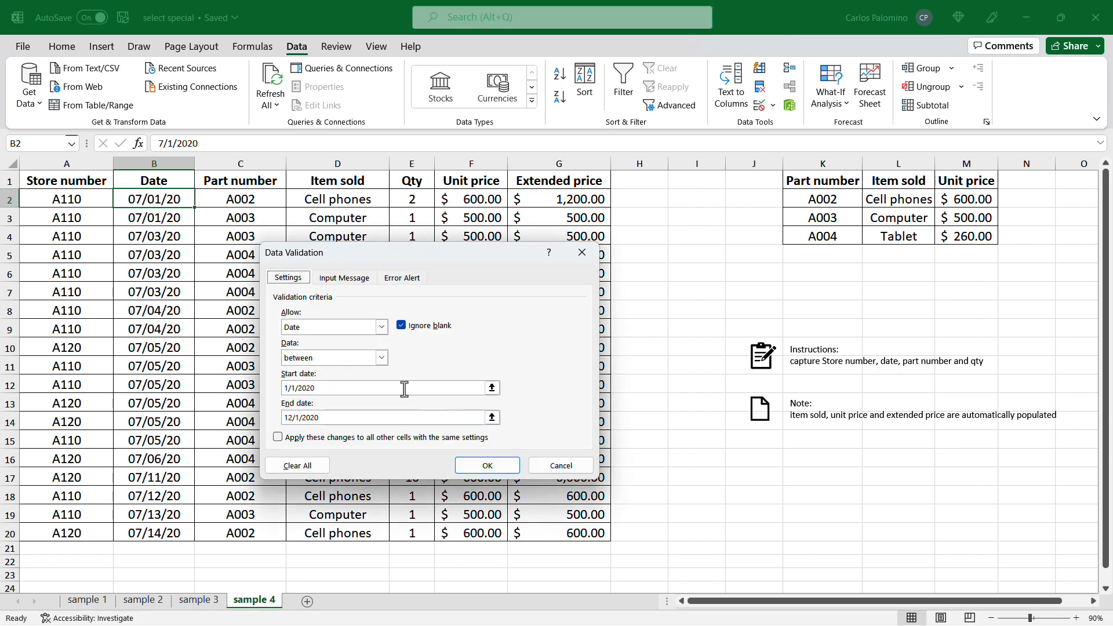
{"action": "left_click", "coordinate": [561, 466]}
Use Go To Special to select all cells that contain conditional formats on the sample 4 sheet.
{"action": "left_click", "coordinate": [309, 297]}
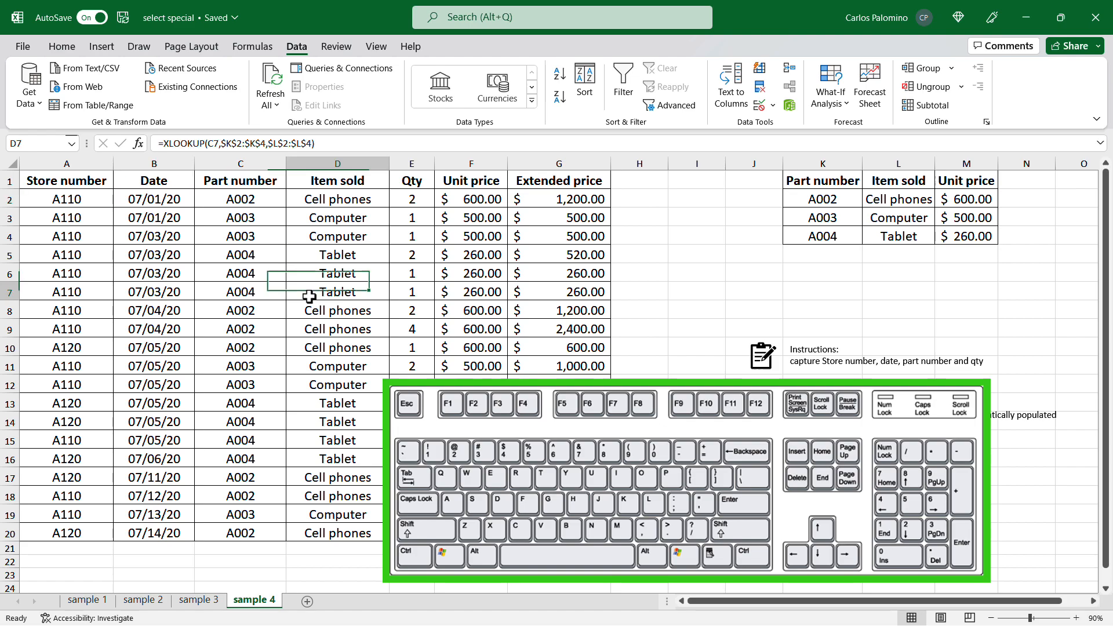
{"action": "key", "text": "ctrl+g"}
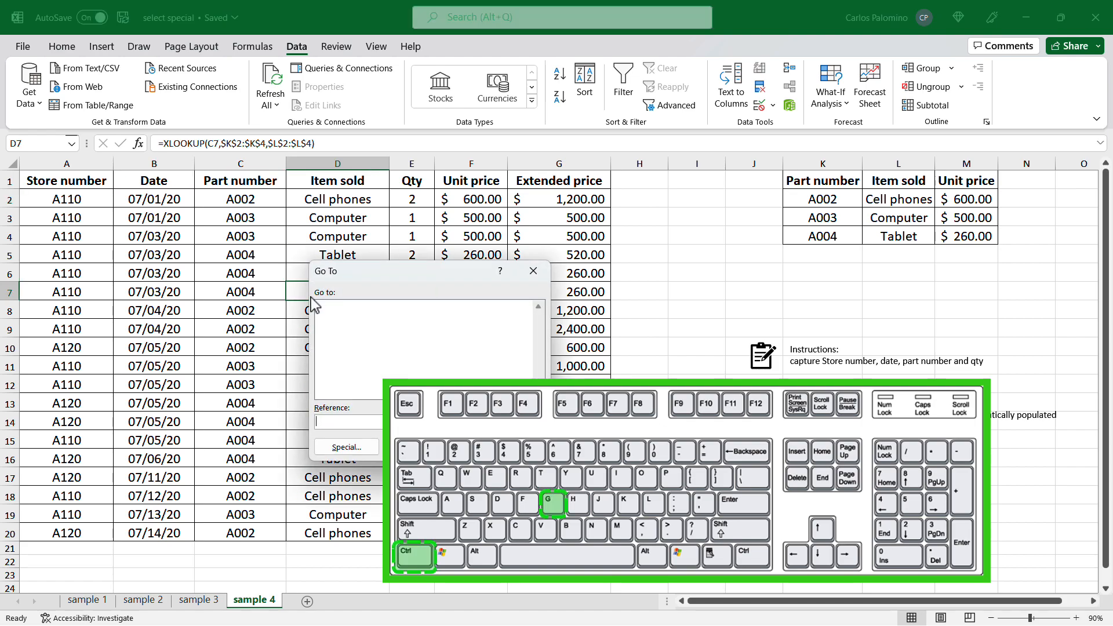
{"action": "left_click", "coordinate": [376, 446]}
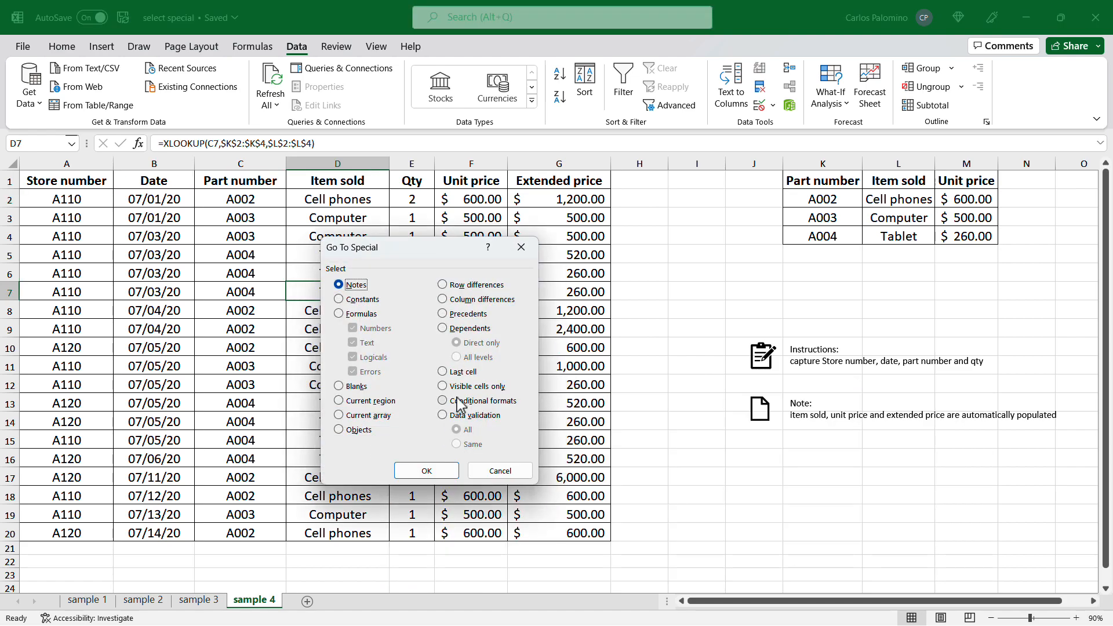
{"action": "left_click", "coordinate": [460, 402]}
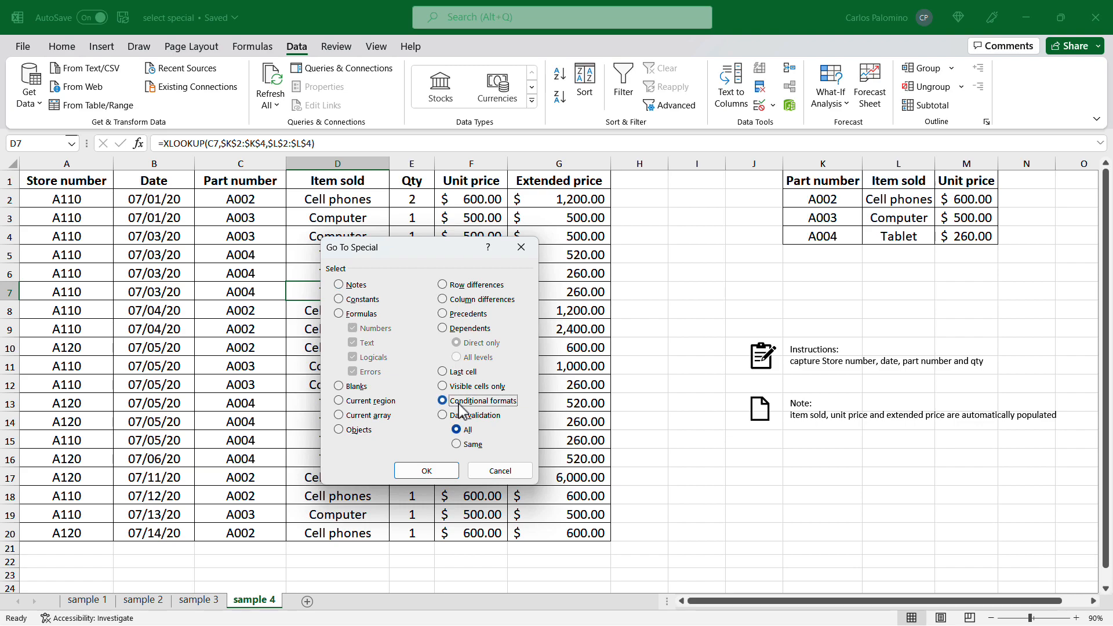
{"action": "left_click", "coordinate": [429, 471]}
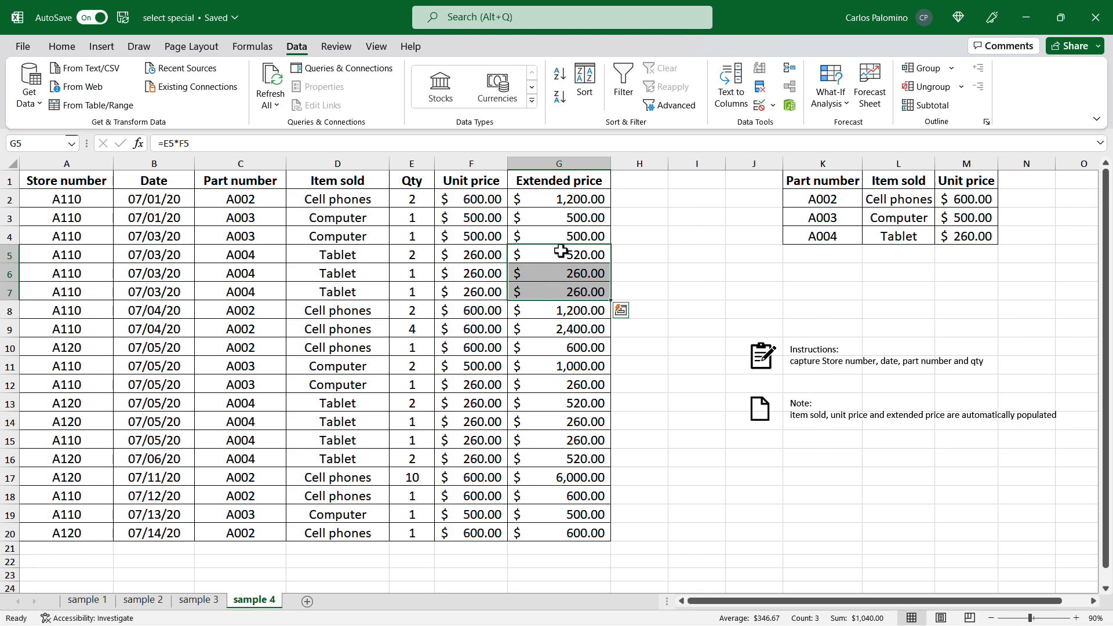
Inspect the conditional formatting rule applied to G5 in the Rules Manager and close it without changes.
{"action": "left_click", "coordinate": [561, 250]}
{"action": "left_click", "coordinate": [62, 46]}
{"action": "left_click", "coordinate": [650, 87]}
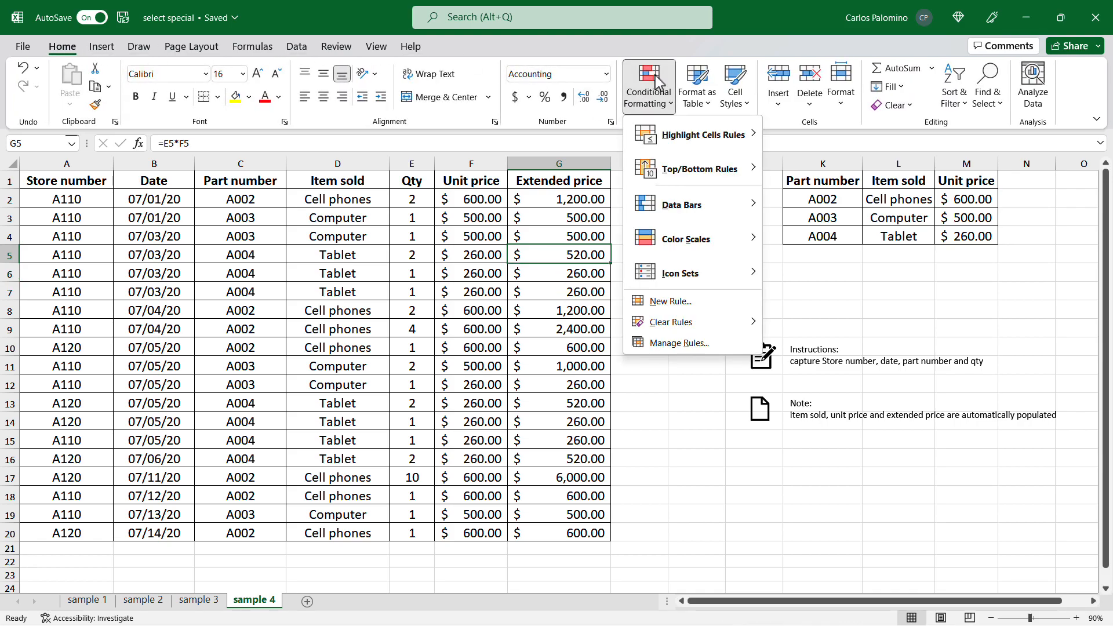
{"action": "left_click", "coordinate": [676, 342]}
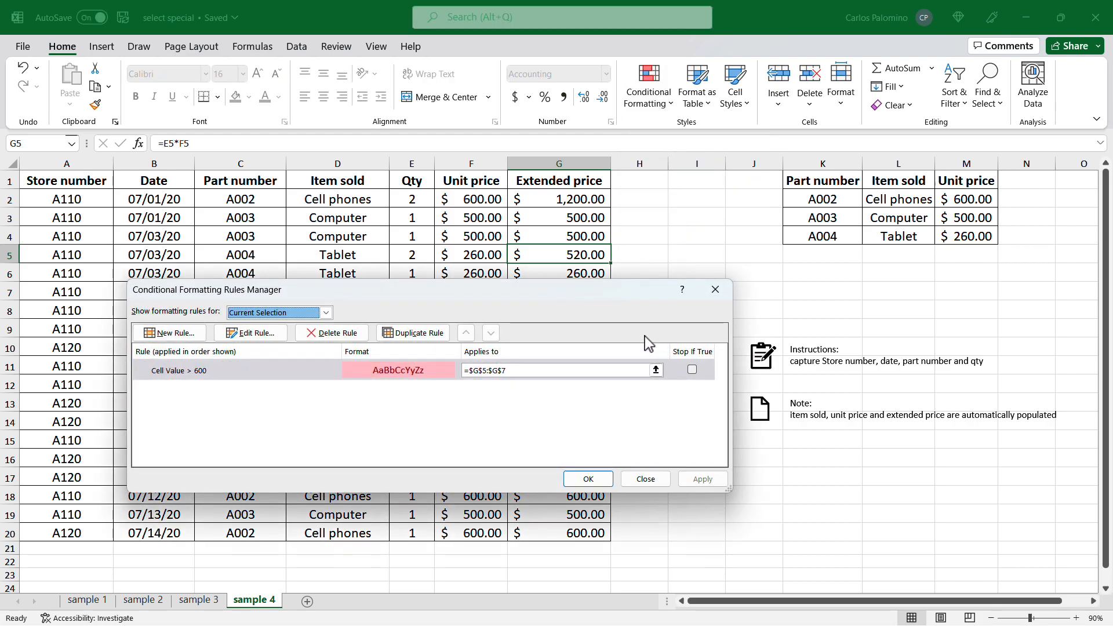
{"action": "left_click", "coordinate": [638, 480]}
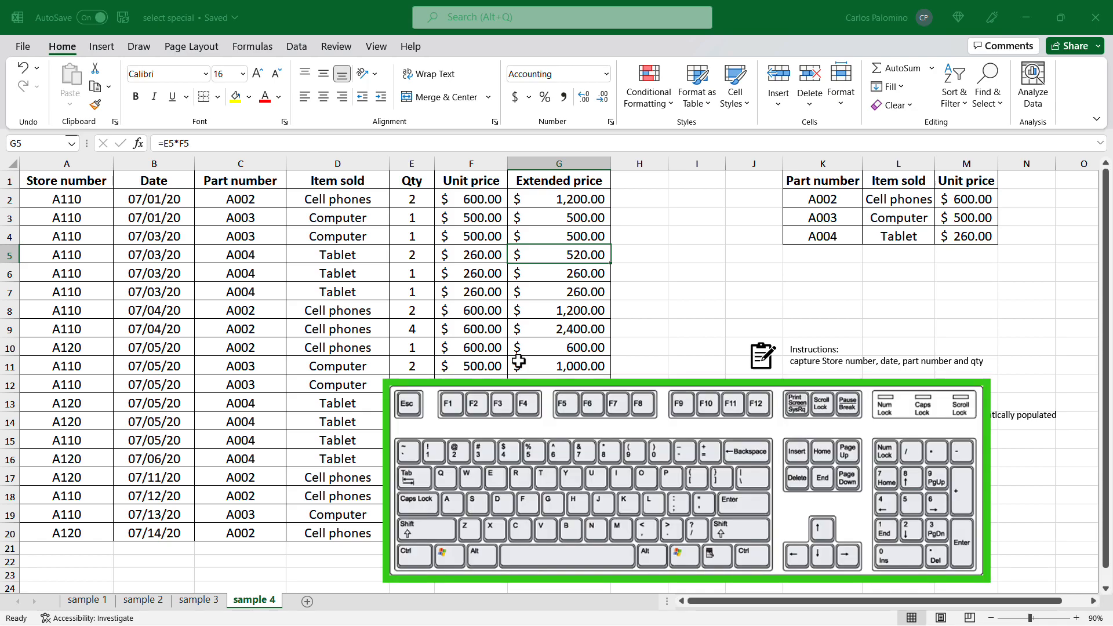
Use Go To Special to select all objects on the sample 4 sheet.
{"action": "key", "text": "ctrl+g"}
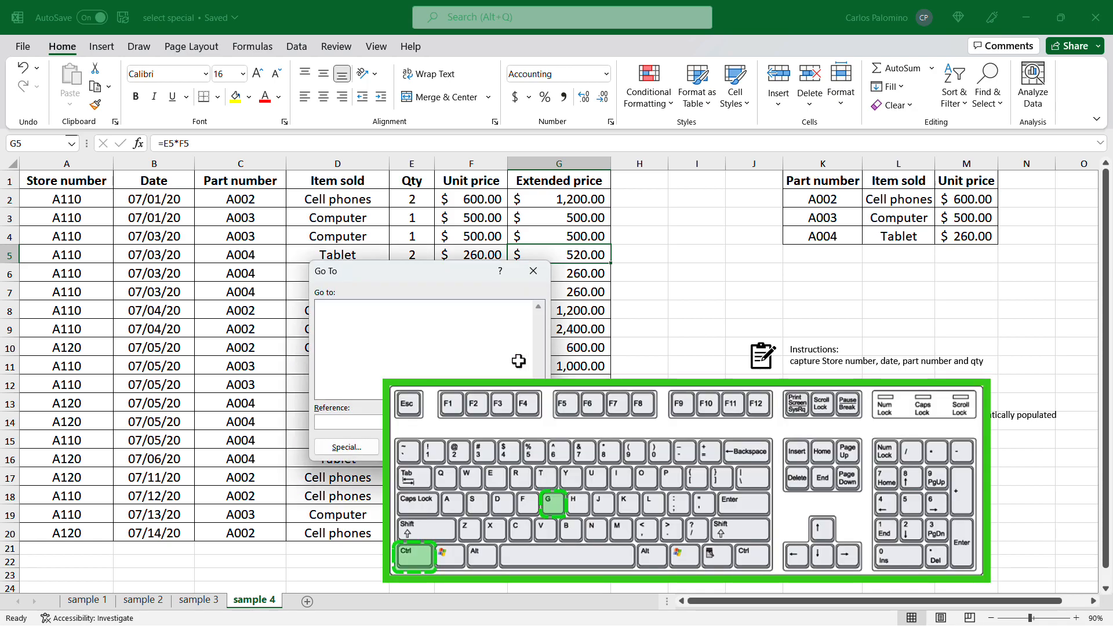
{"action": "left_click", "coordinate": [347, 447]}
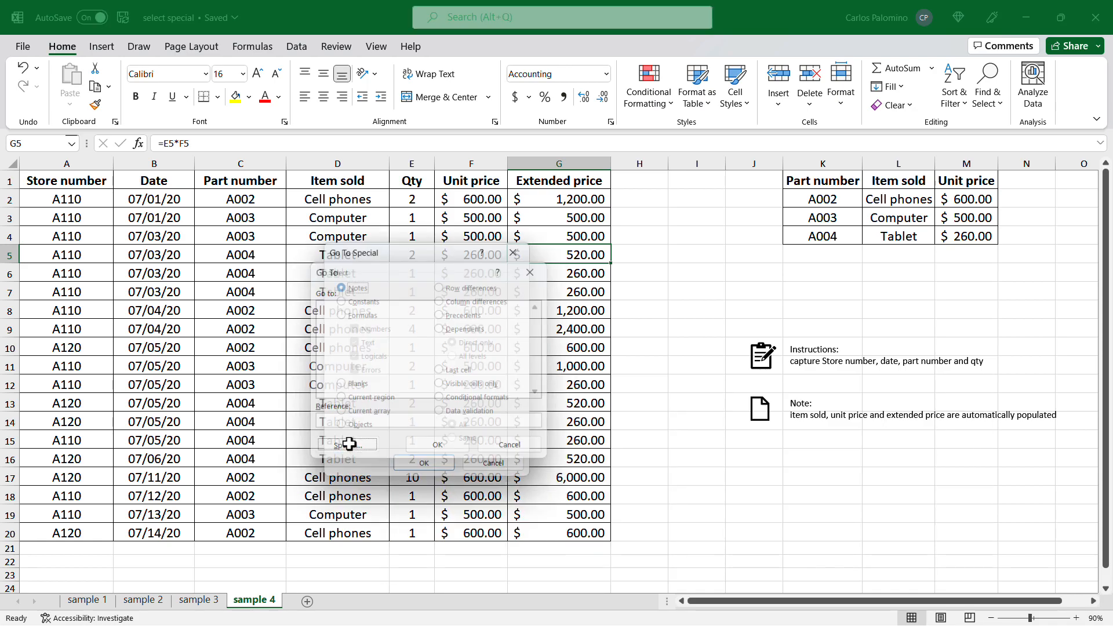
{"action": "left_click", "coordinate": [342, 429]}
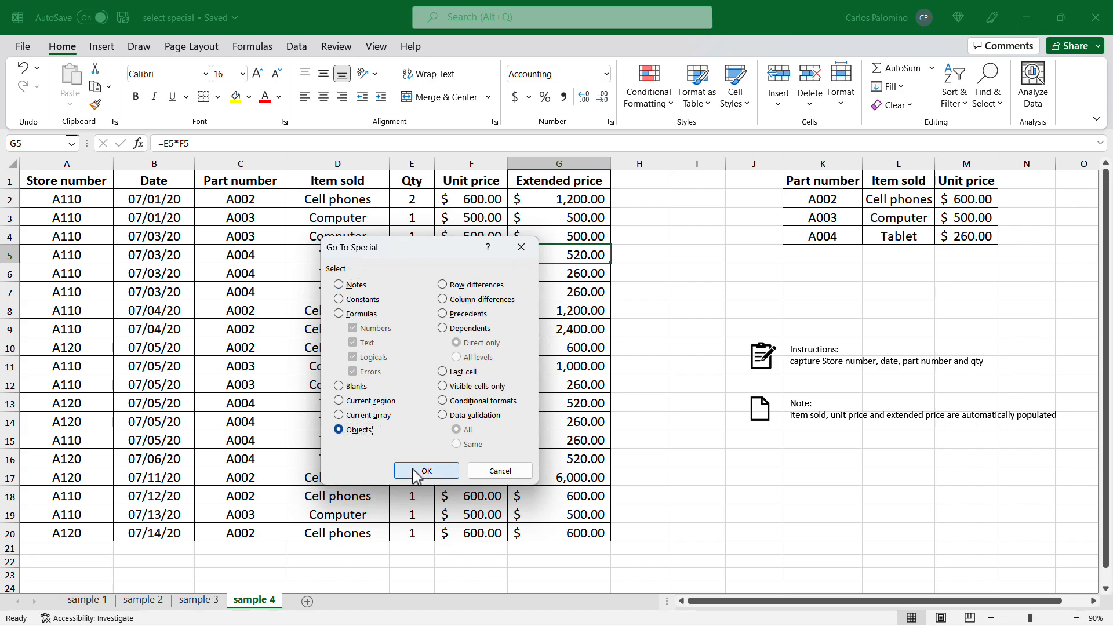
{"action": "left_click", "coordinate": [425, 471]}
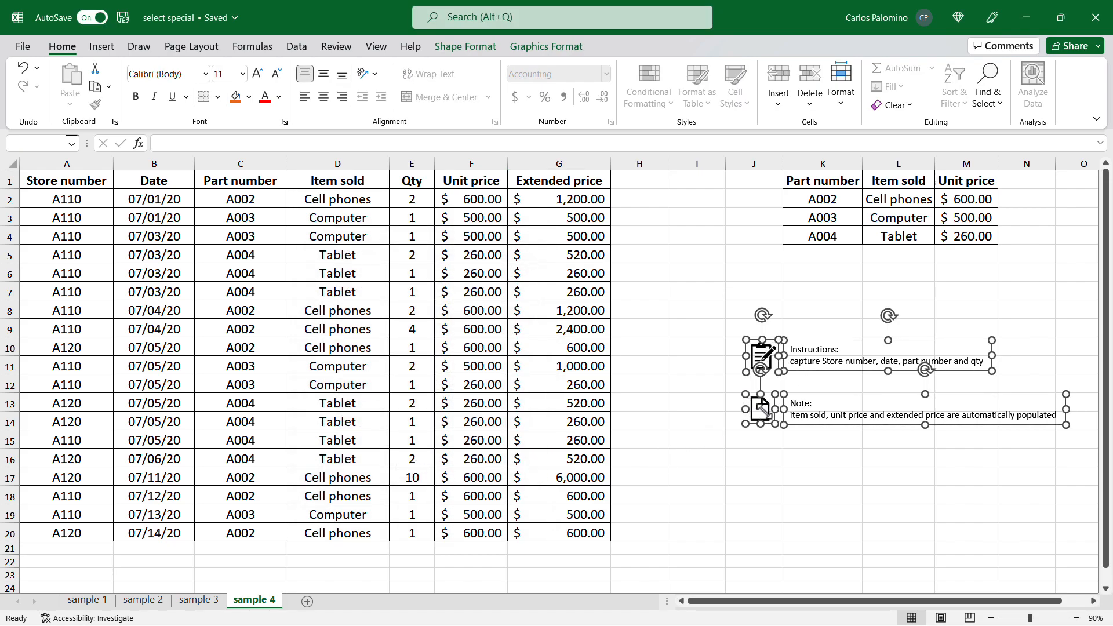